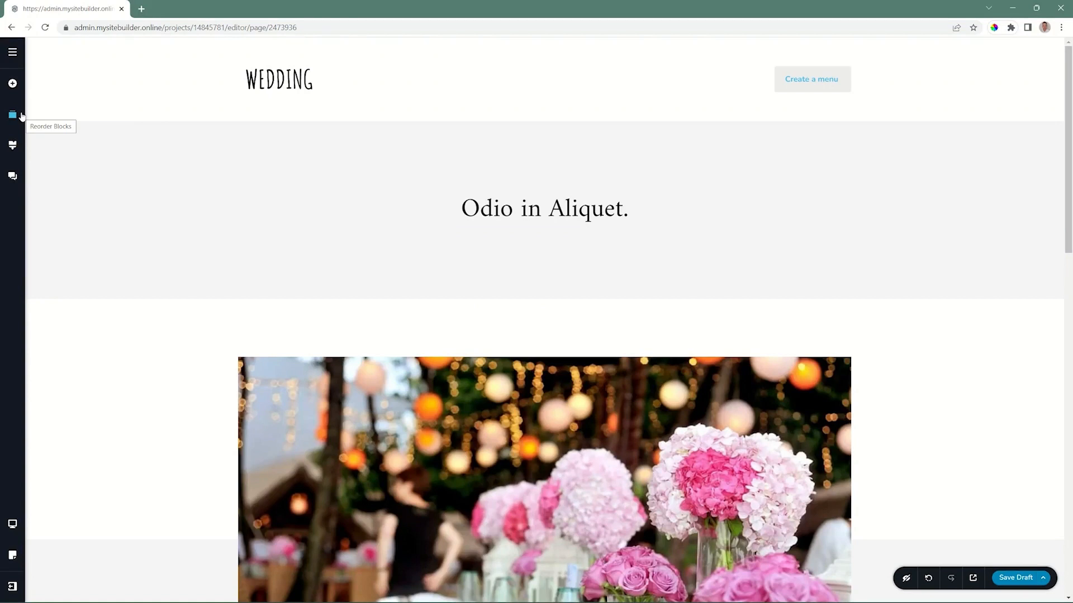
click(14, 84)
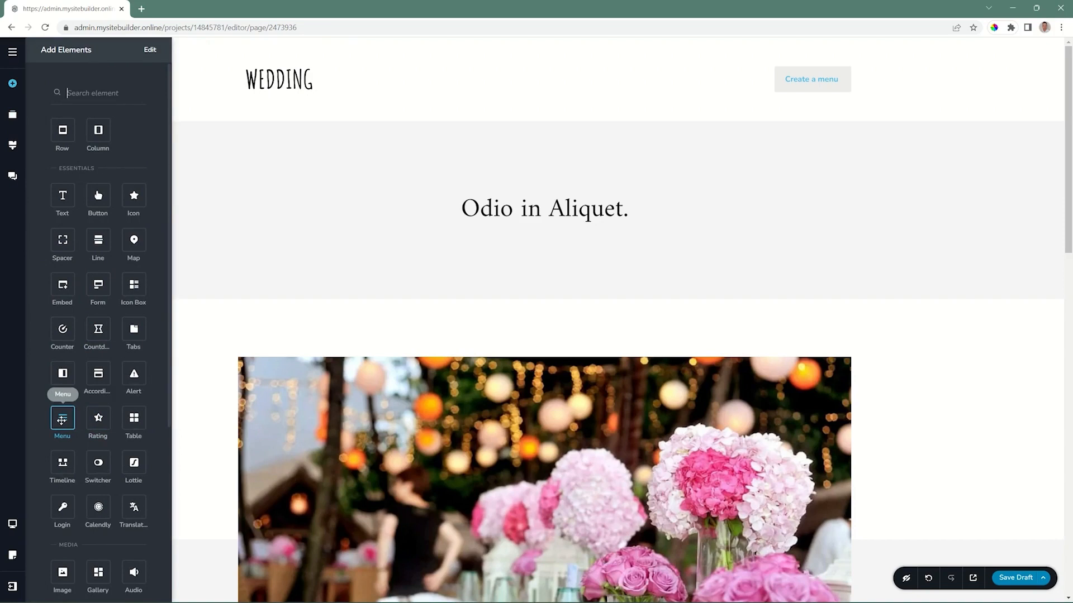
drag(61, 420, 815, 85)
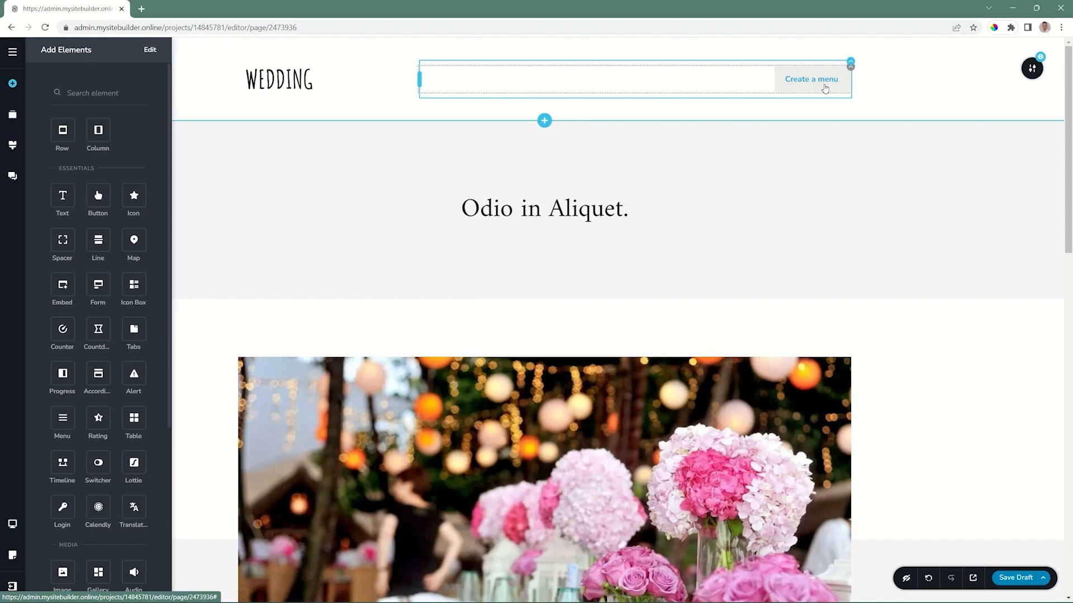
click(927, 87)
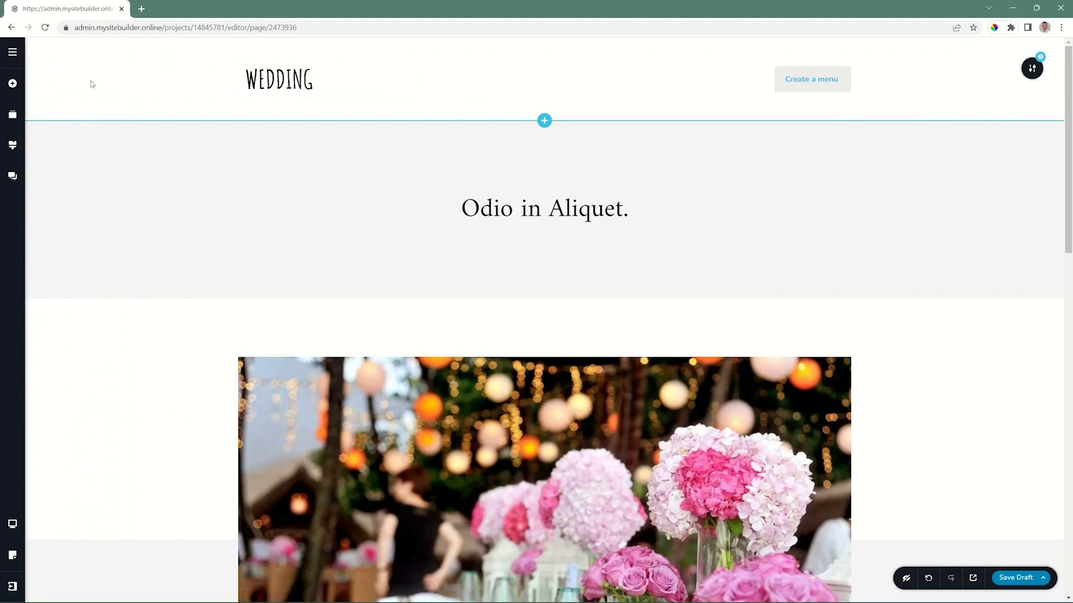
Create a new site menu named Main Demo Menu and select it for editing.
click(16, 56)
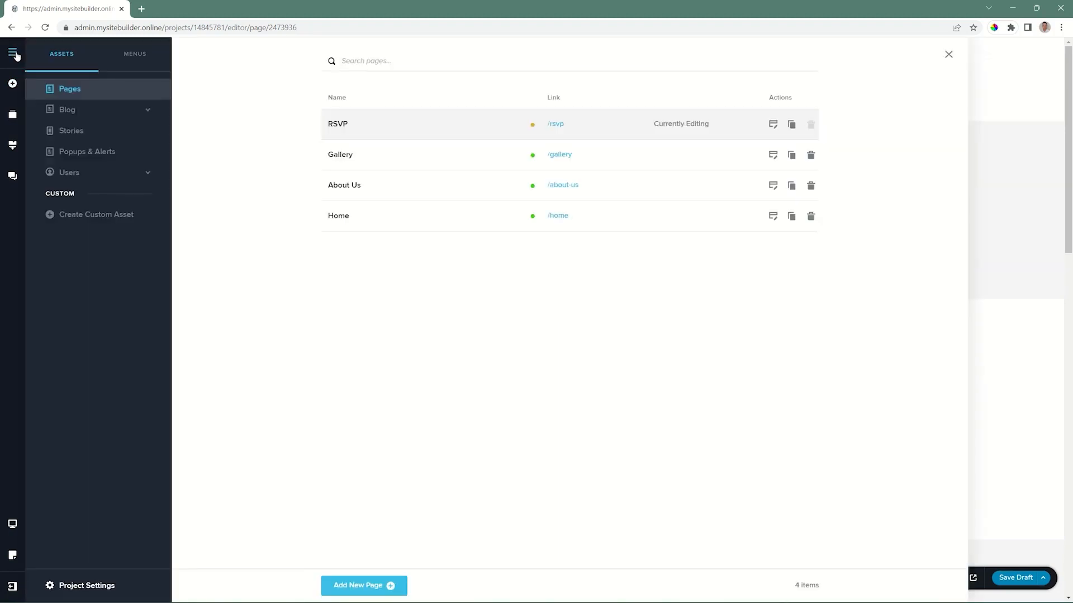
click(129, 55)
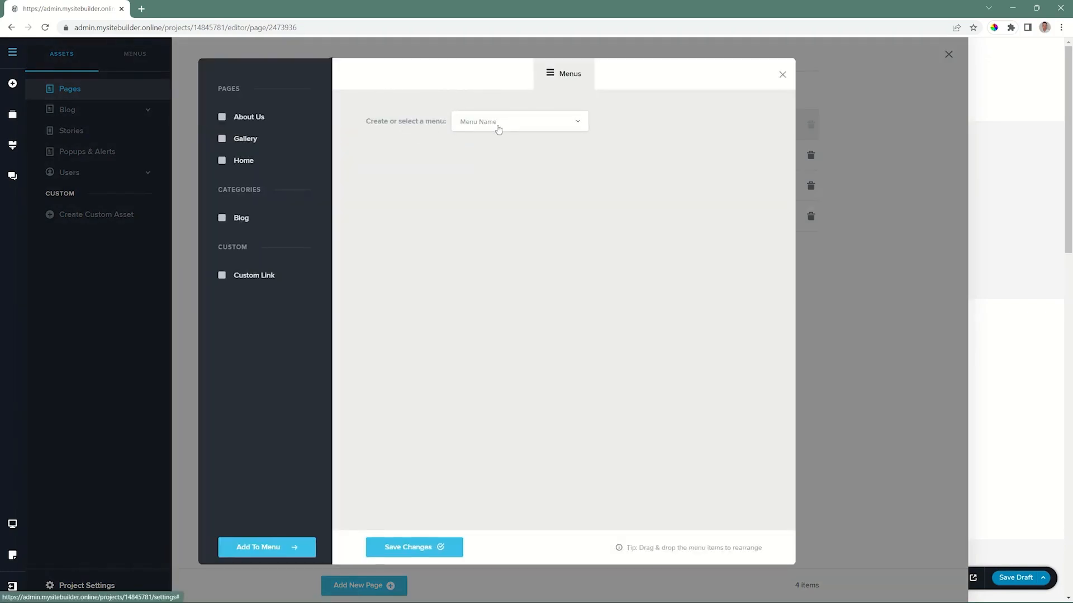
click(577, 120)
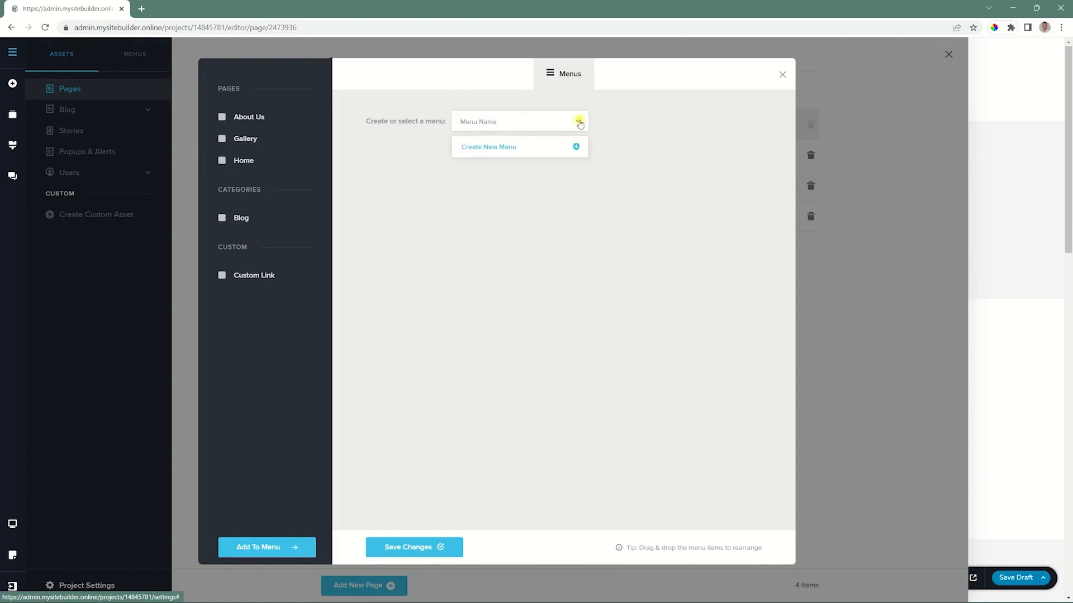
click(485, 149)
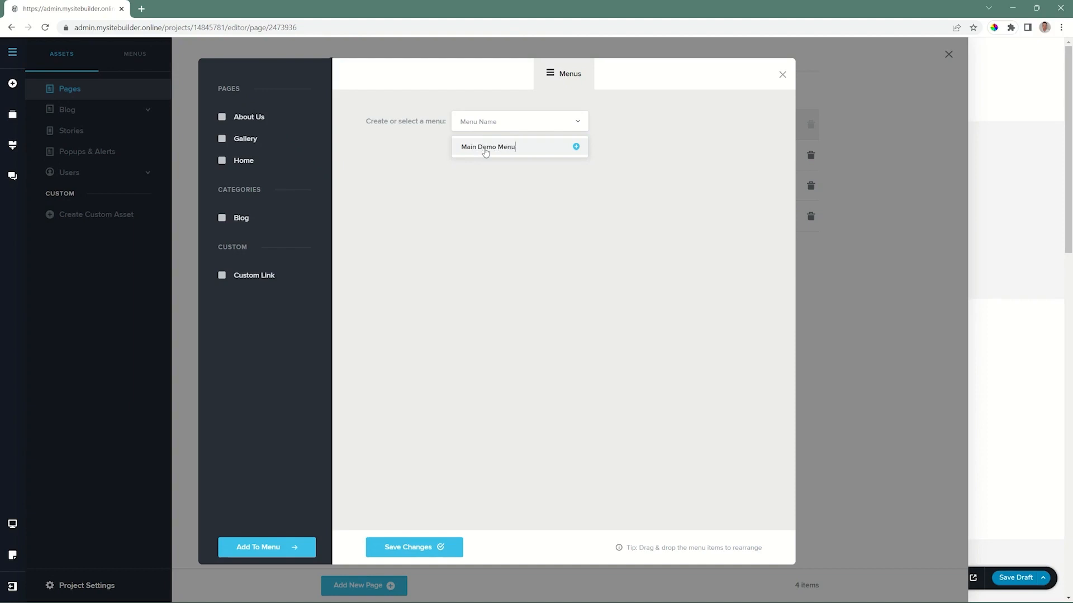
click(576, 148)
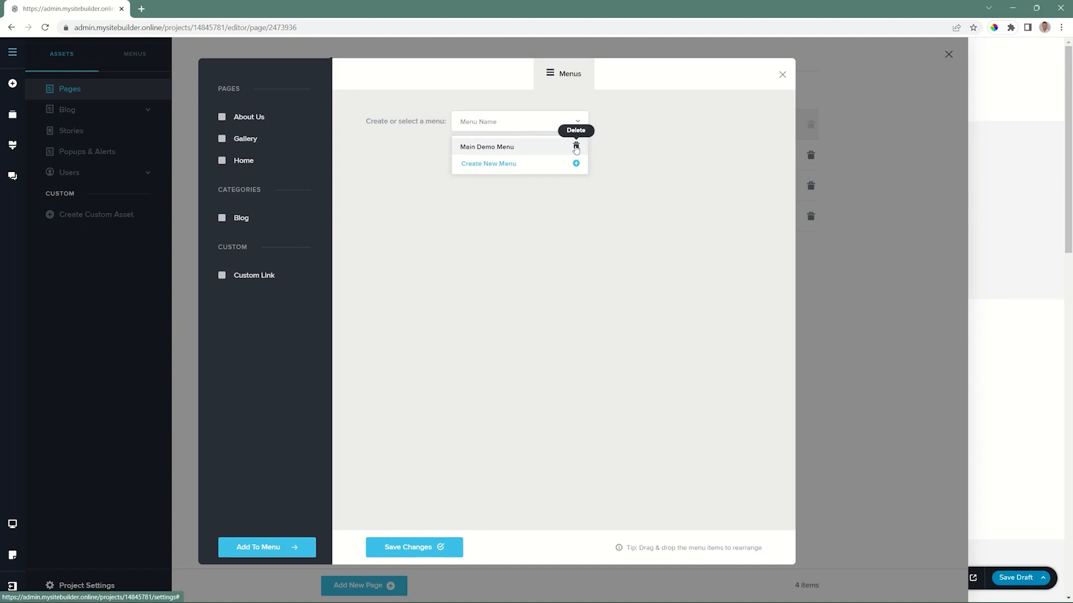
click(490, 165)
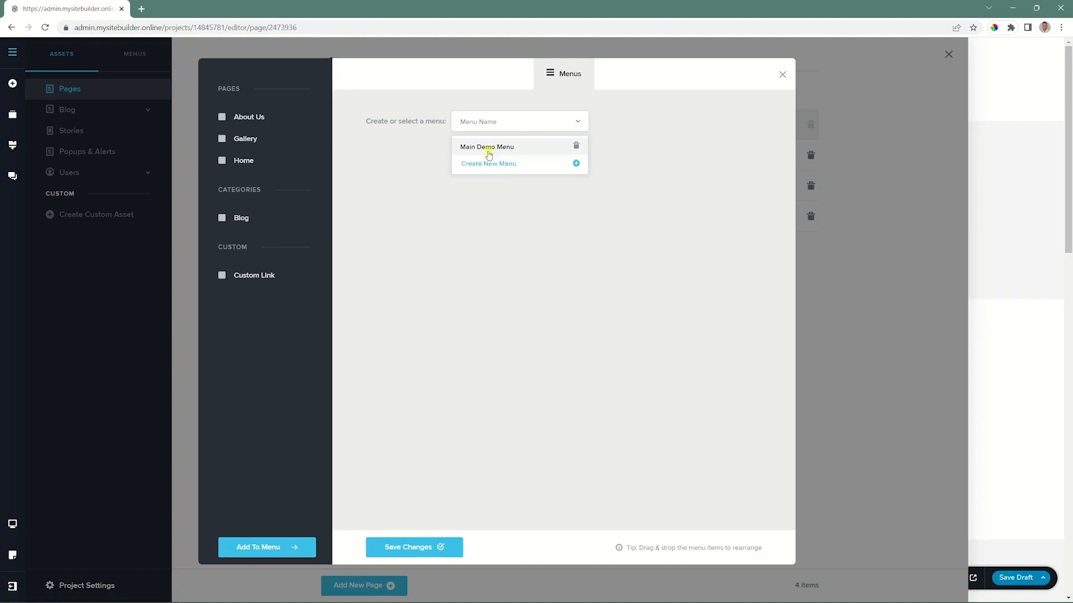
click(488, 148)
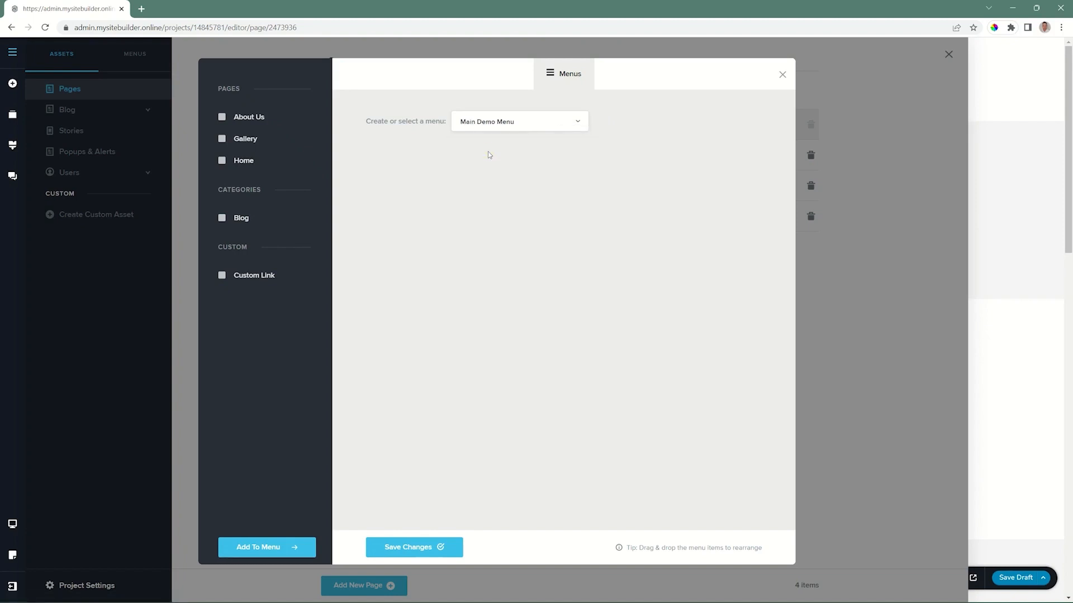
Add the About Us, Gallery and Home pages to Main Demo Menu.
click(222, 117)
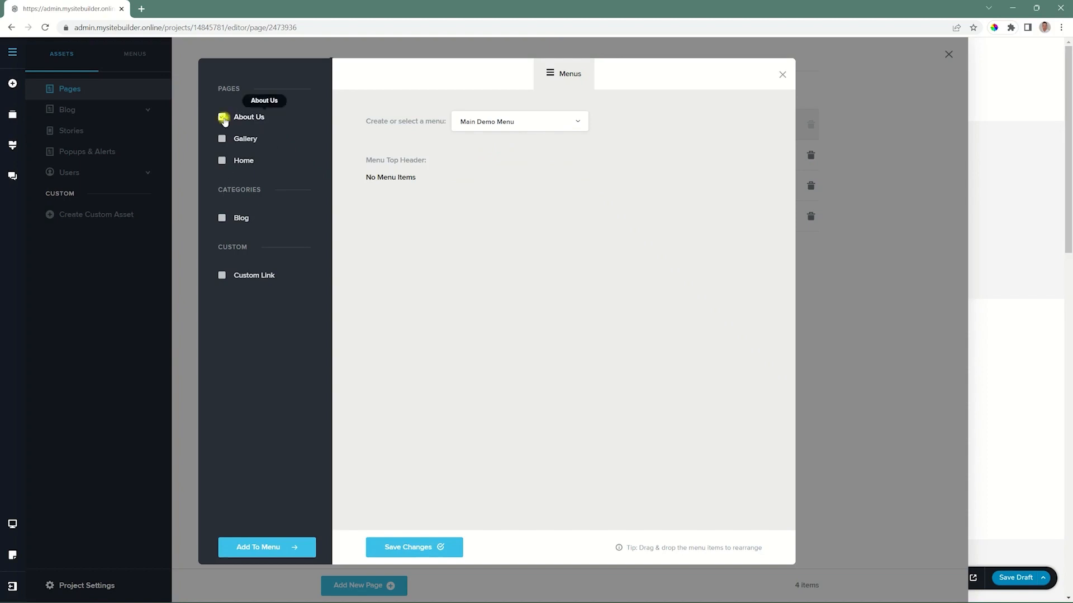
click(221, 139)
click(223, 162)
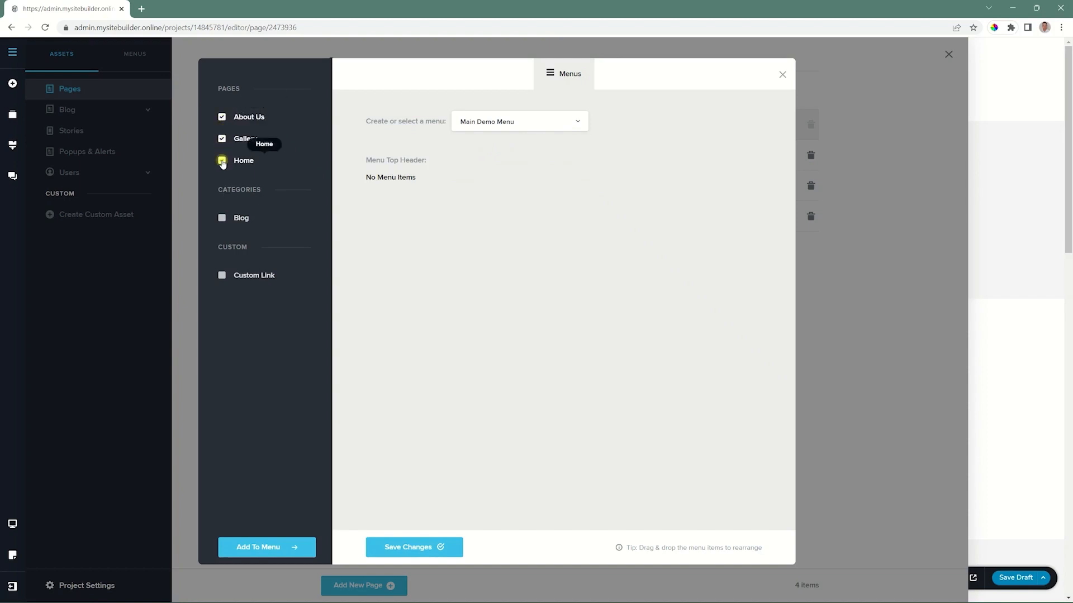
click(270, 548)
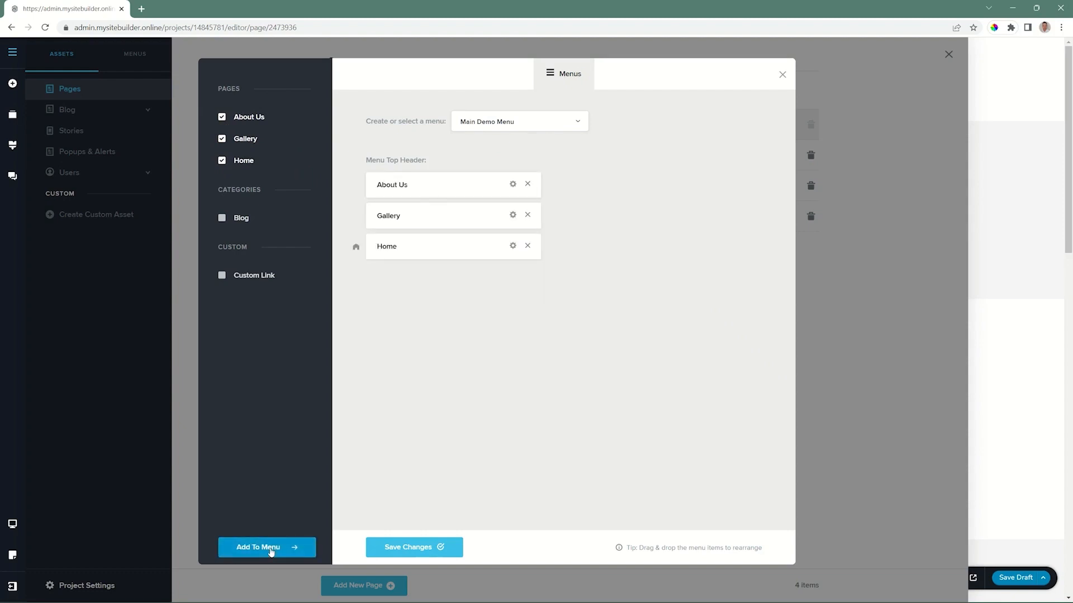
Reorder the menu items to Home, Gallery, About Us, save the menu and return to the page editor.
drag(374, 247, 378, 186)
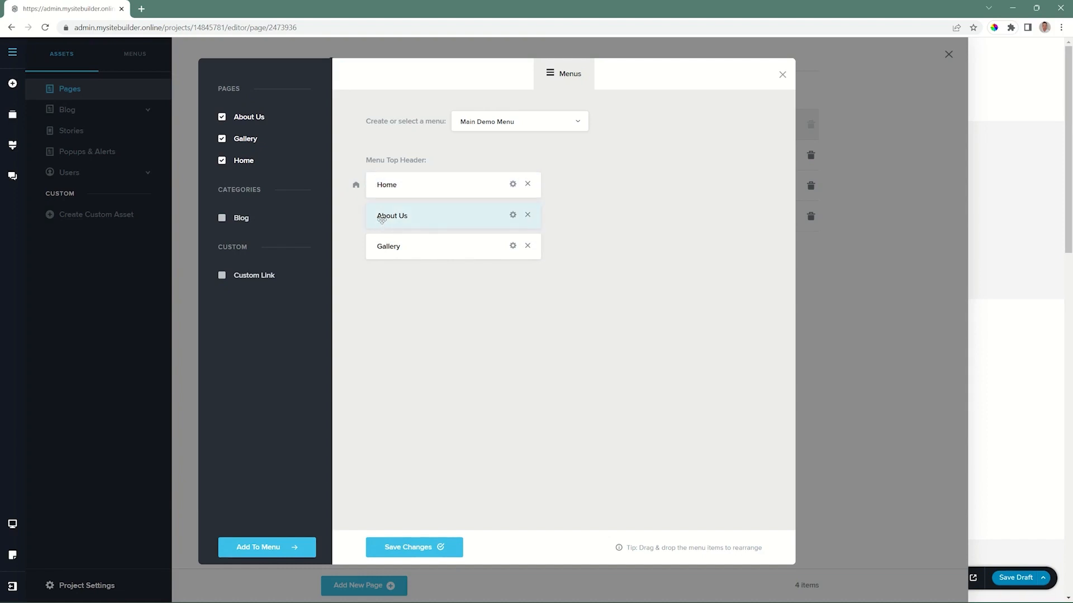
drag(381, 246, 378, 216)
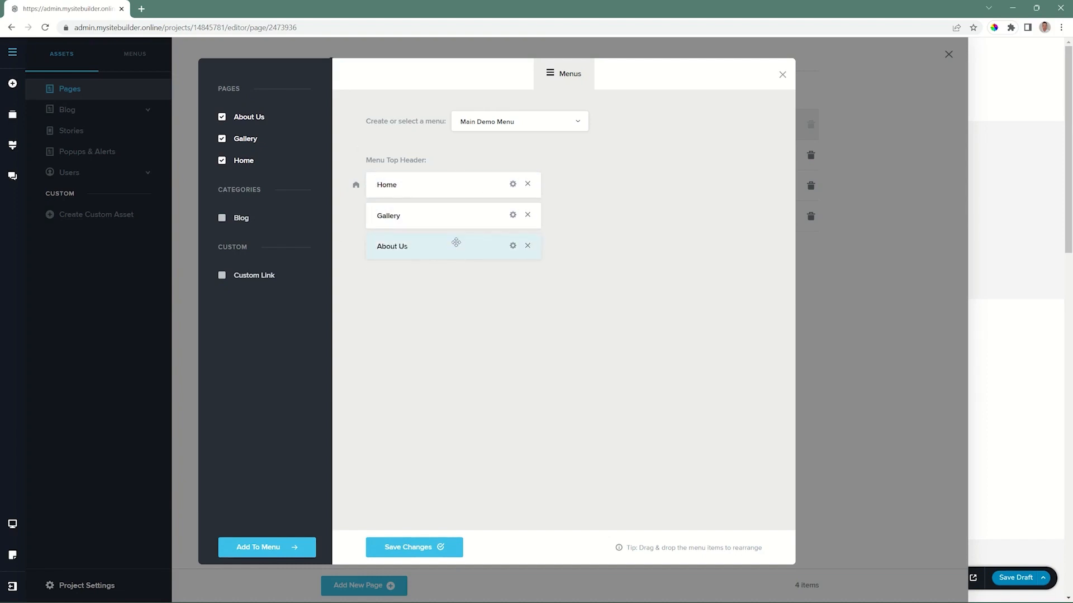
click(426, 546)
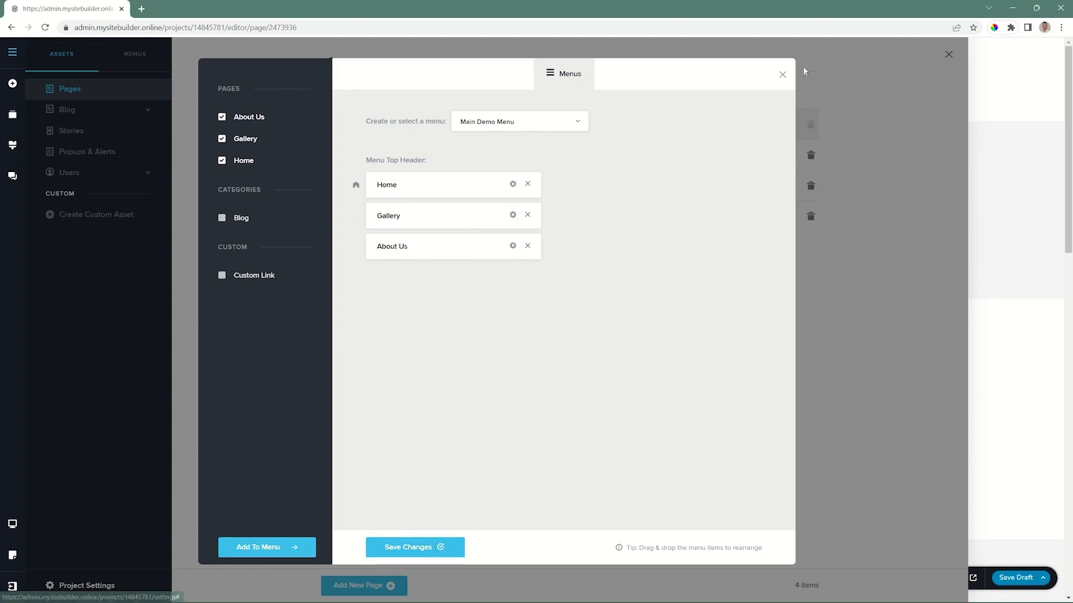
click(783, 74)
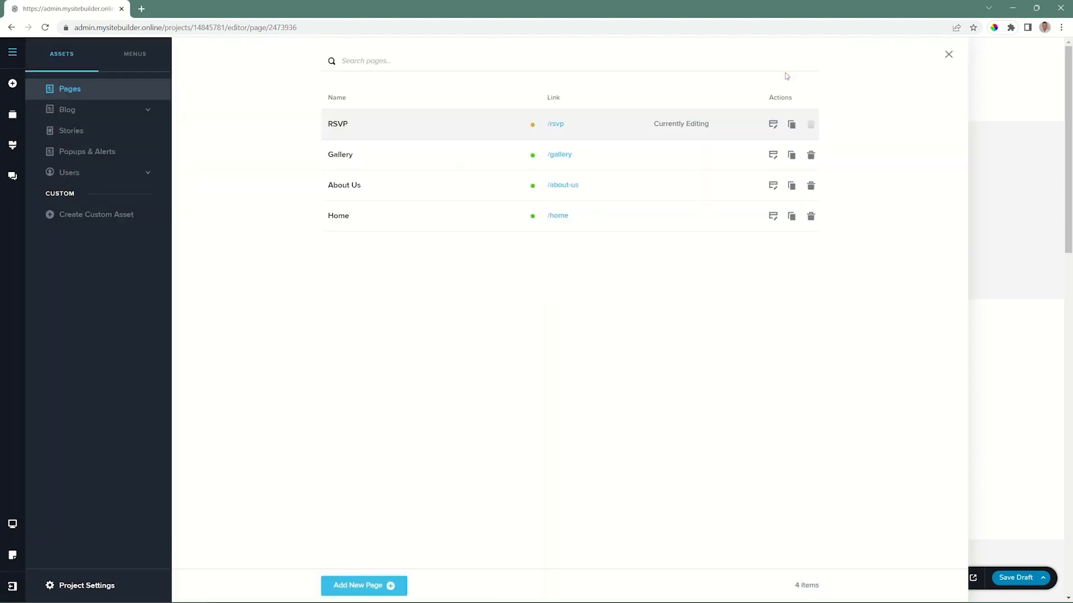
click(948, 54)
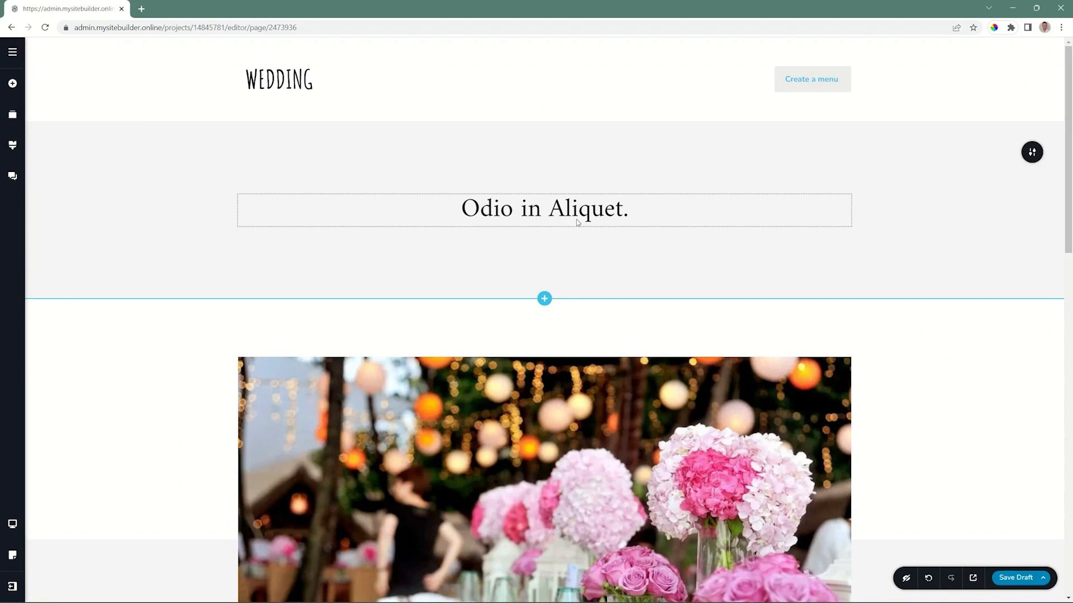
Publish the RSVP page and add it to Main Demo Menu, saving the menu changes.
click(1043, 582)
click(1012, 547)
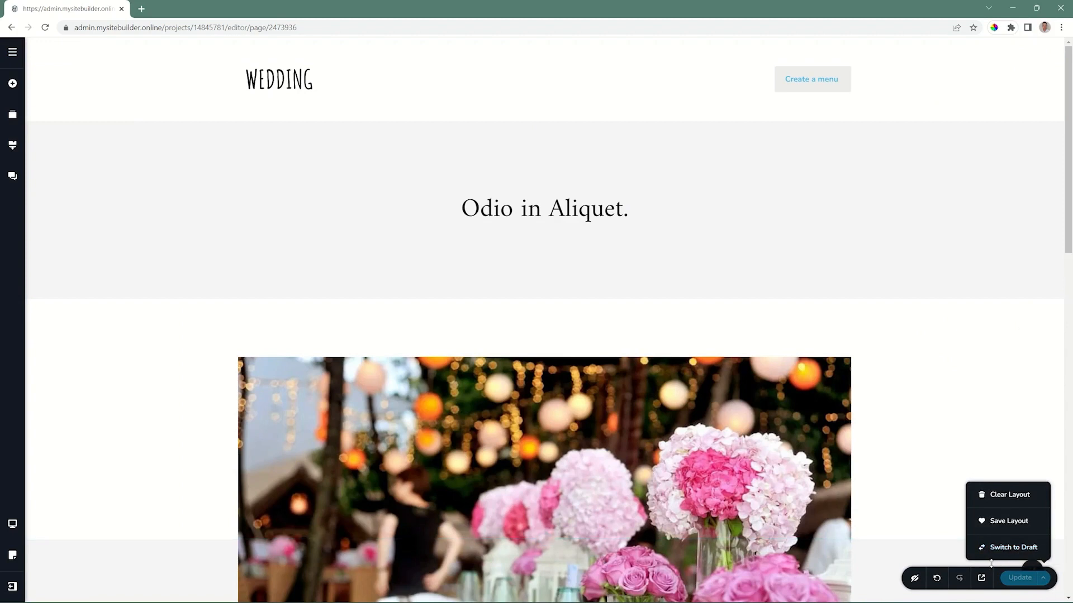
click(14, 56)
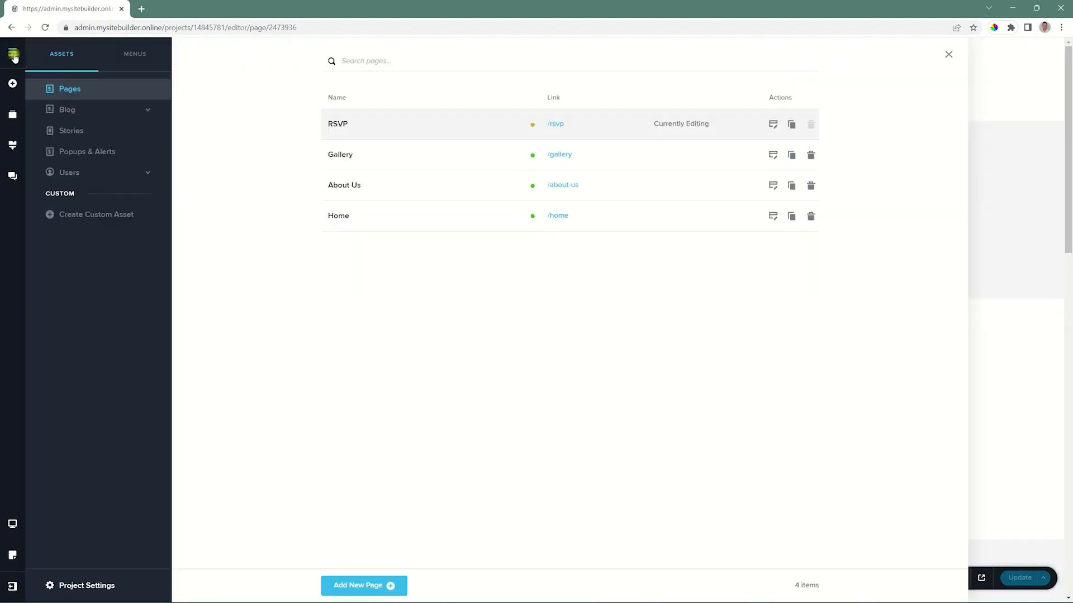
click(130, 55)
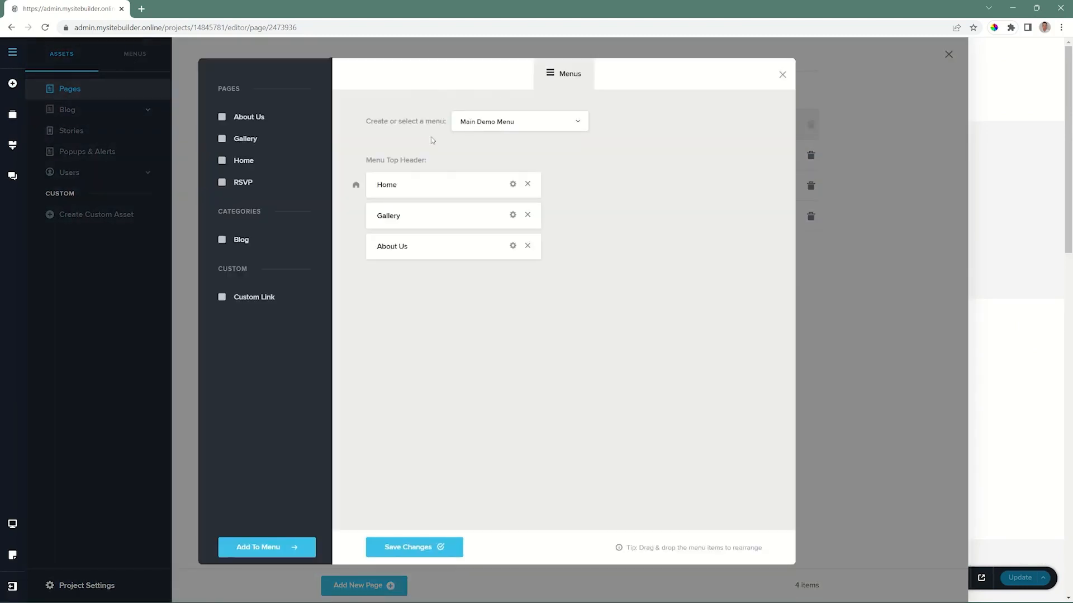
click(239, 185)
click(274, 553)
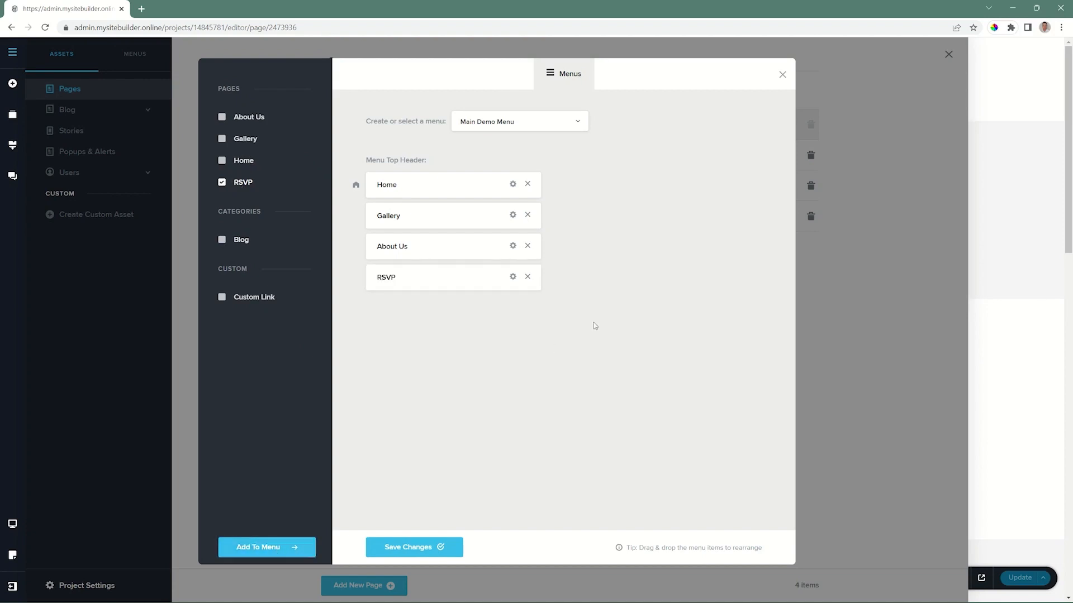
click(425, 547)
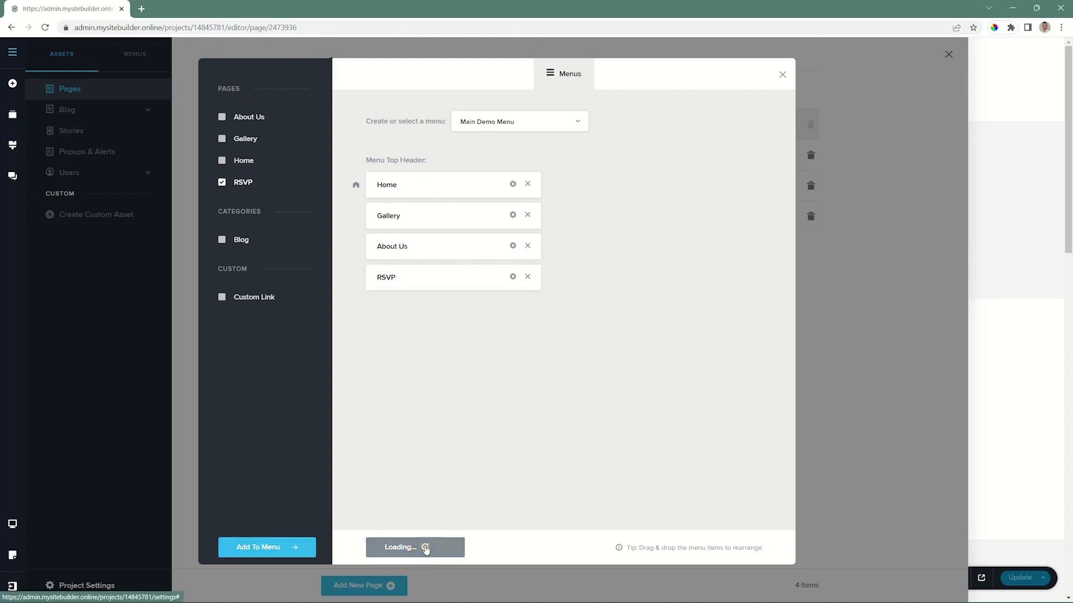
click(782, 75)
click(948, 54)
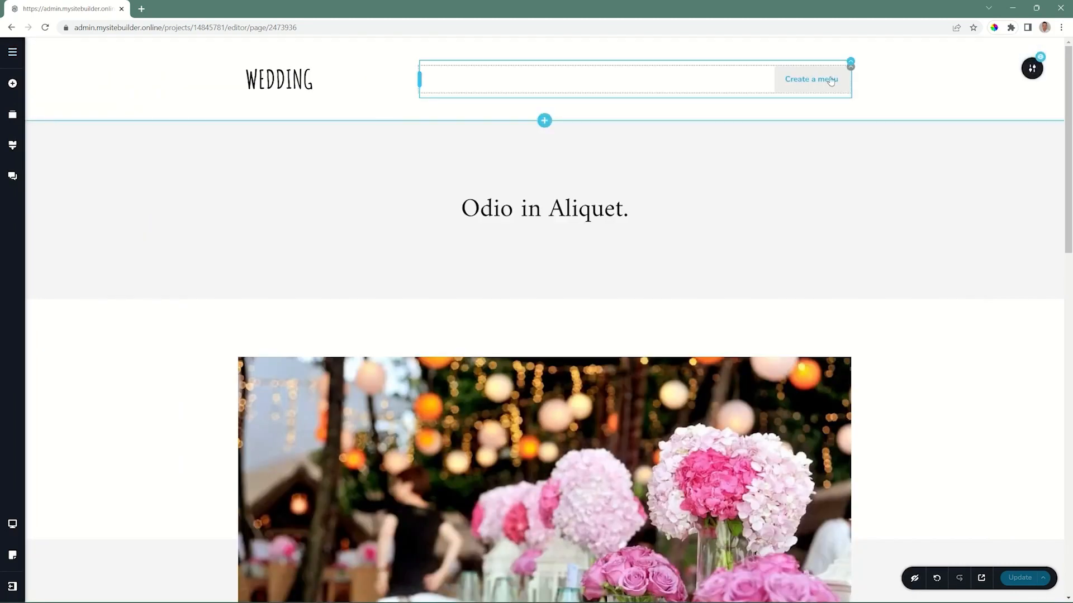
click(848, 74)
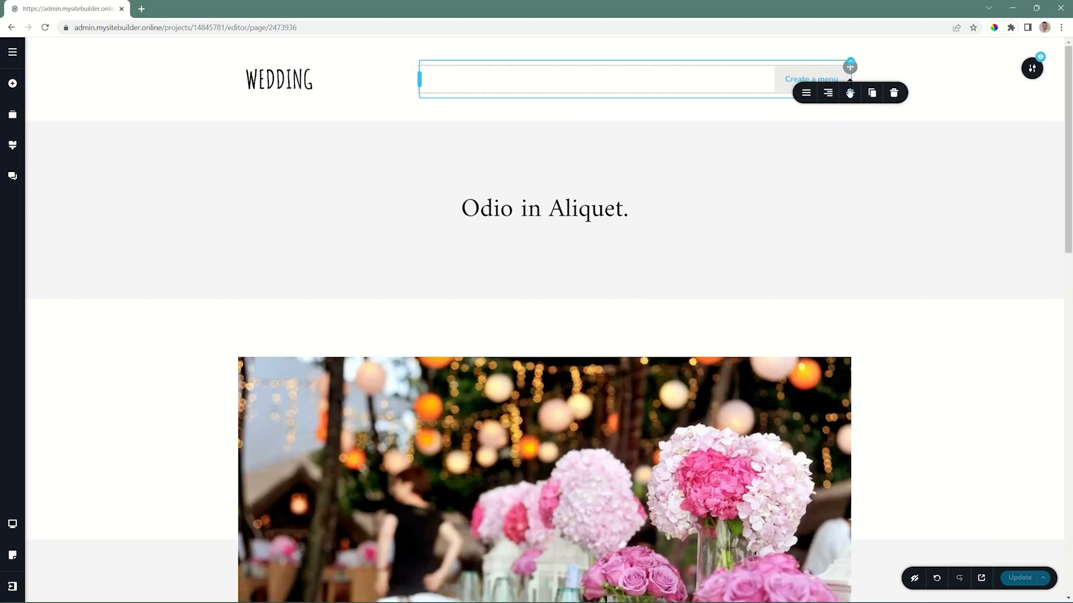
click(805, 94)
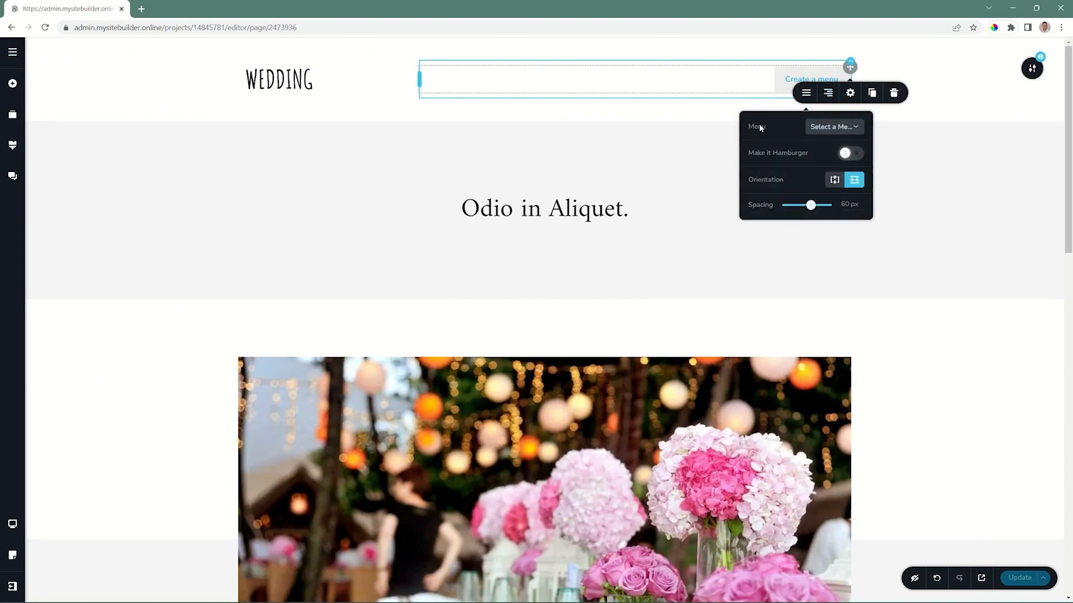
click(833, 128)
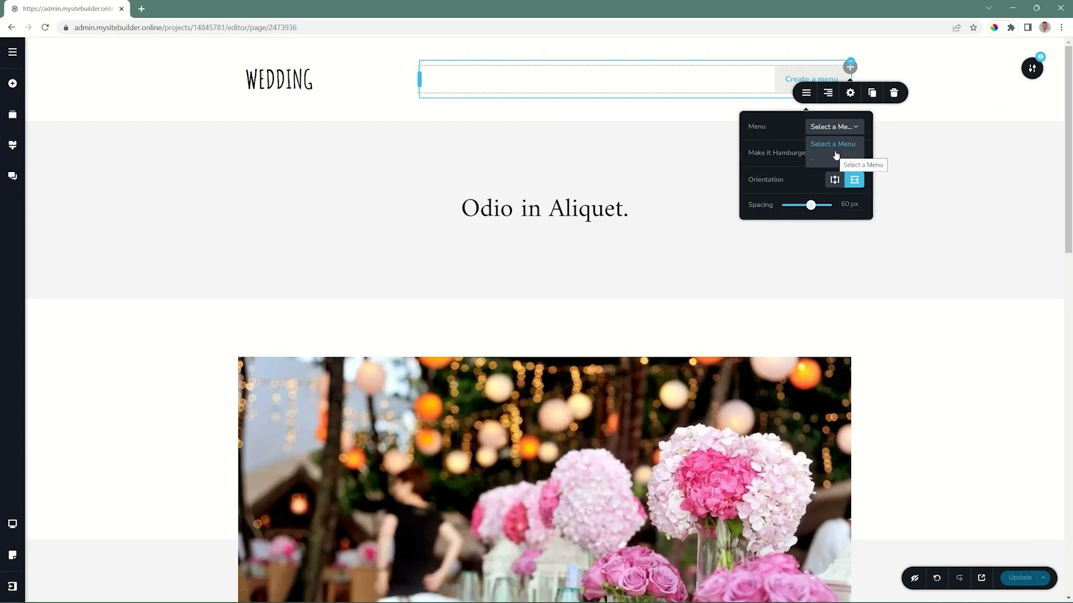
click(783, 124)
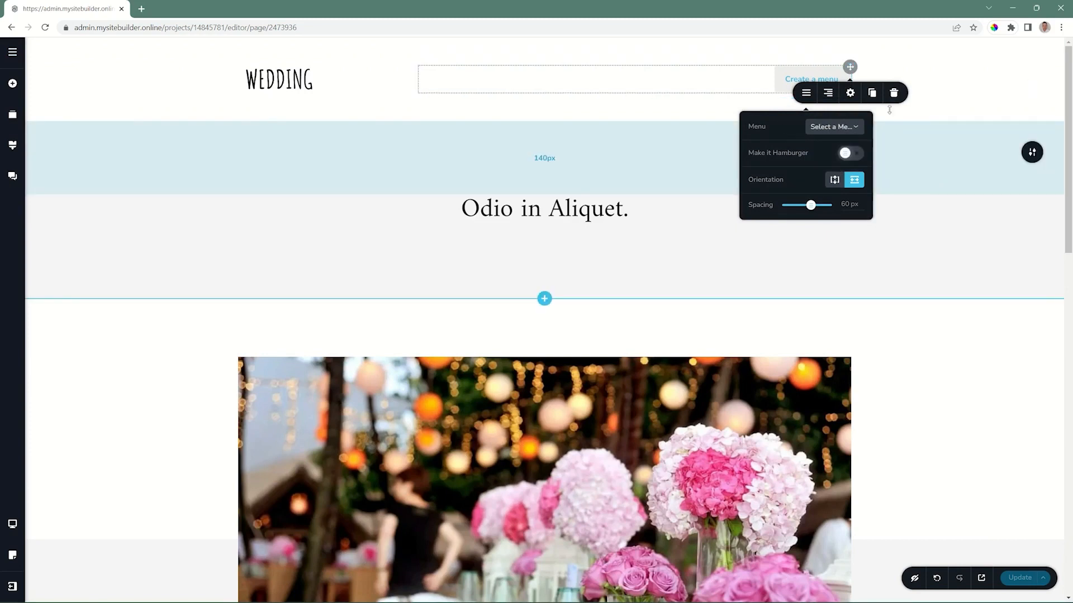
Reload the editor page and assign Main Demo Menu to the header's menu element.
click(46, 29)
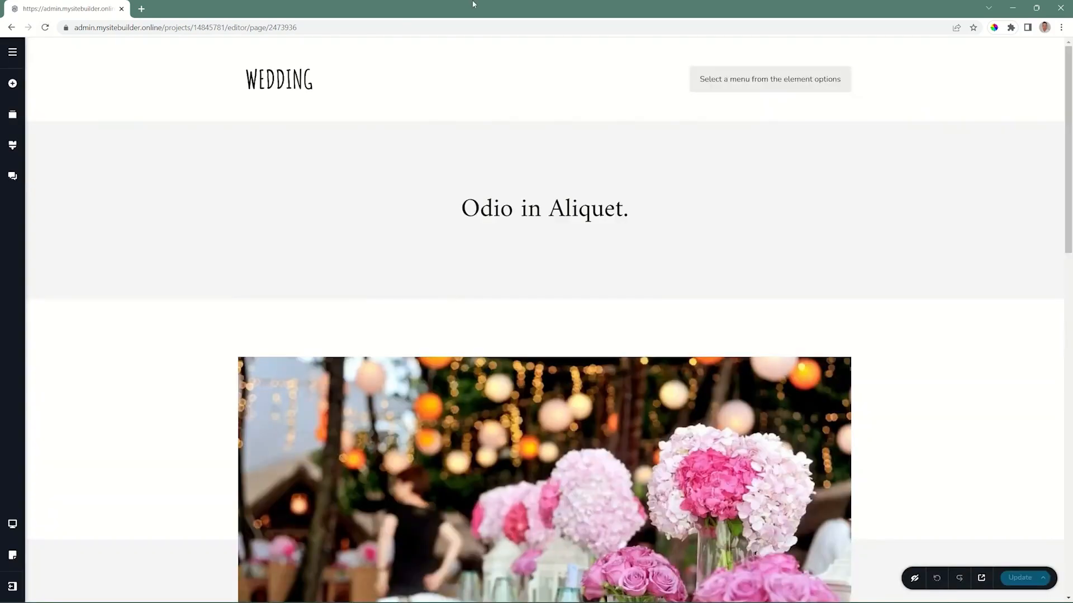
click(848, 66)
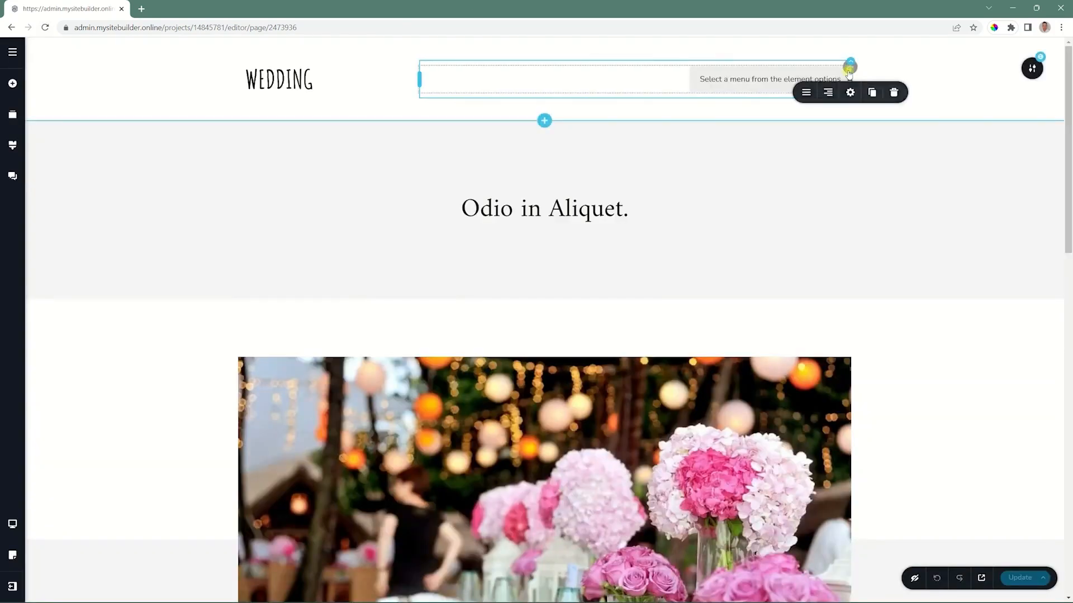
click(808, 93)
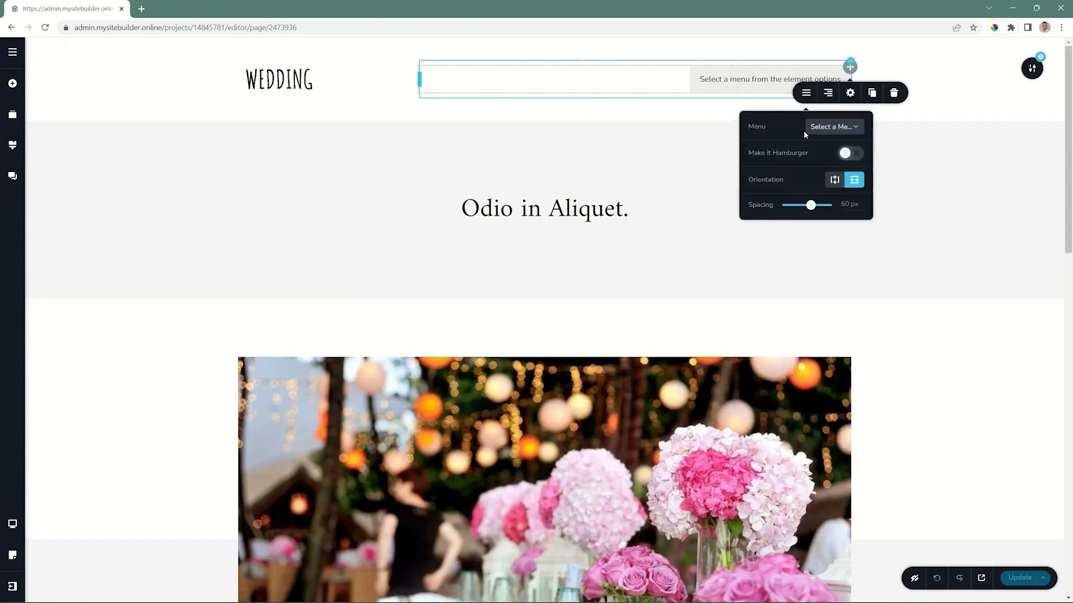
click(825, 128)
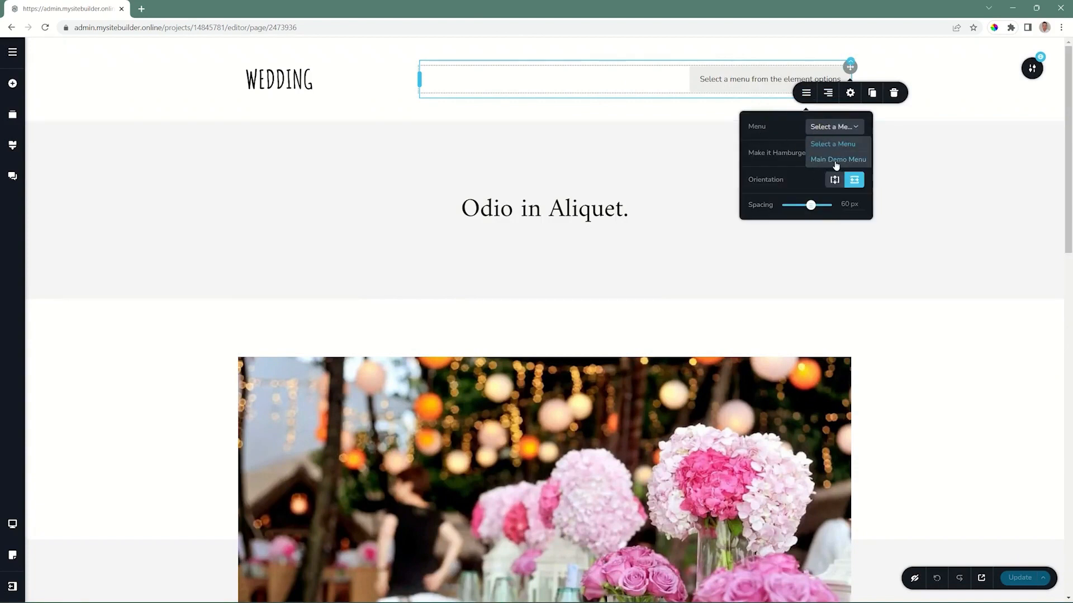
click(822, 160)
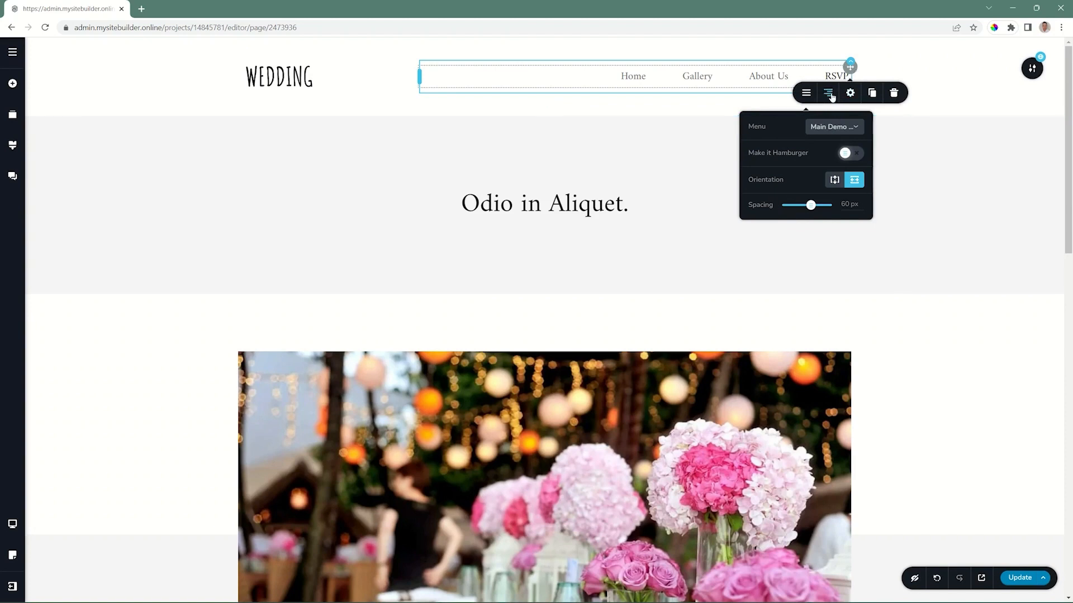
click(851, 94)
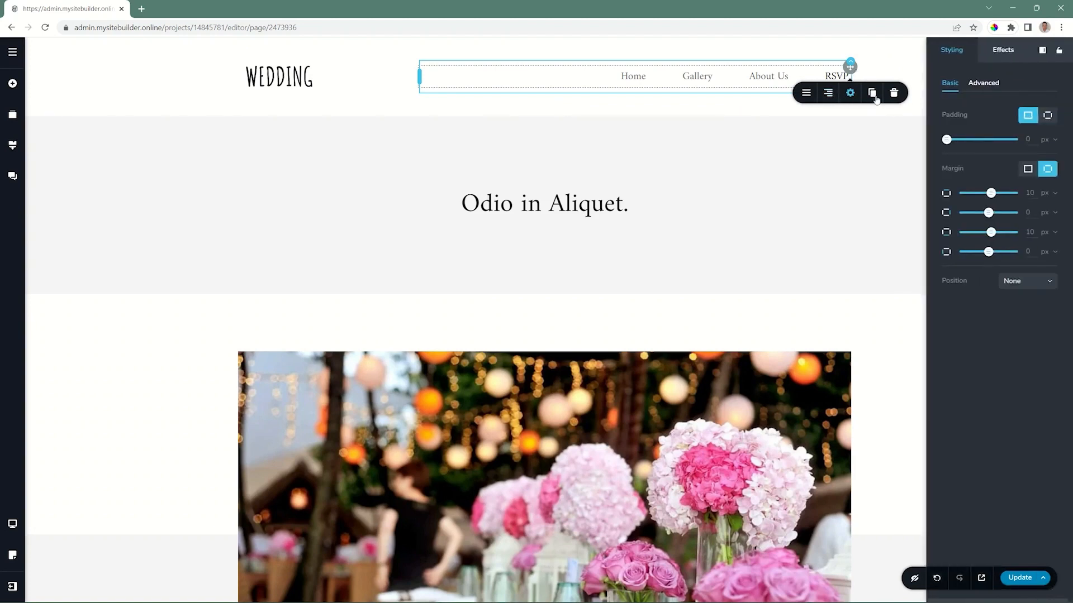
click(807, 92)
click(828, 93)
click(828, 94)
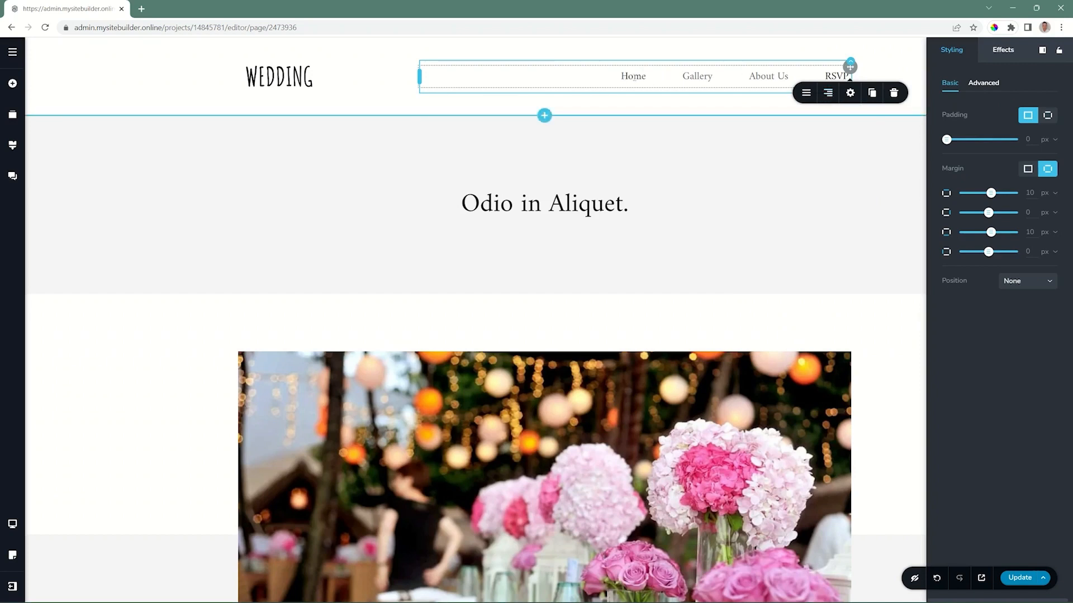
Enable the mega menu for the header's Home item and place a text element and a button inside it.
click(634, 77)
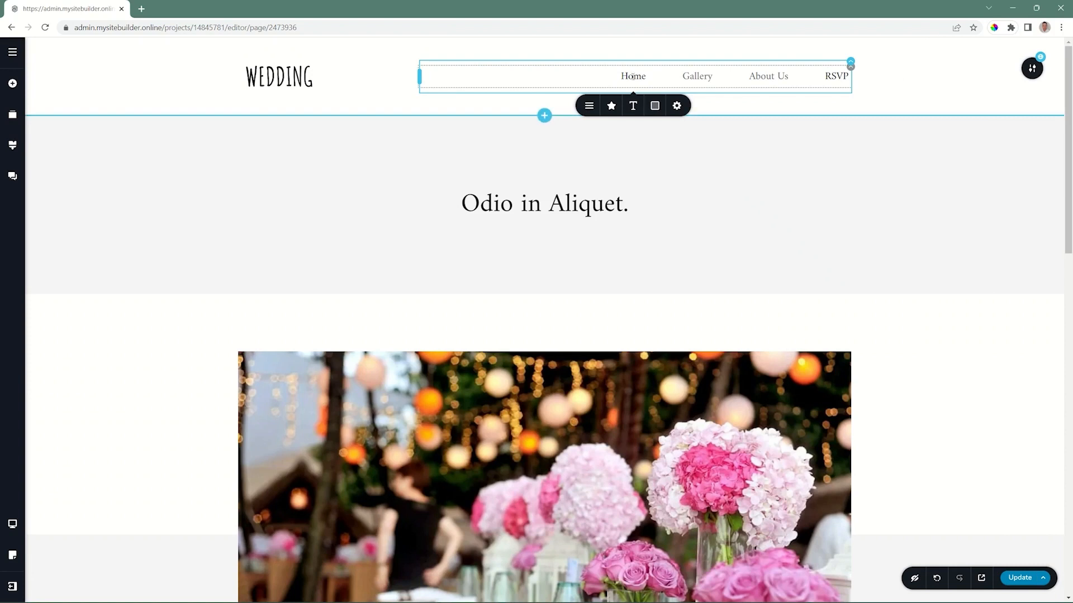
click(590, 109)
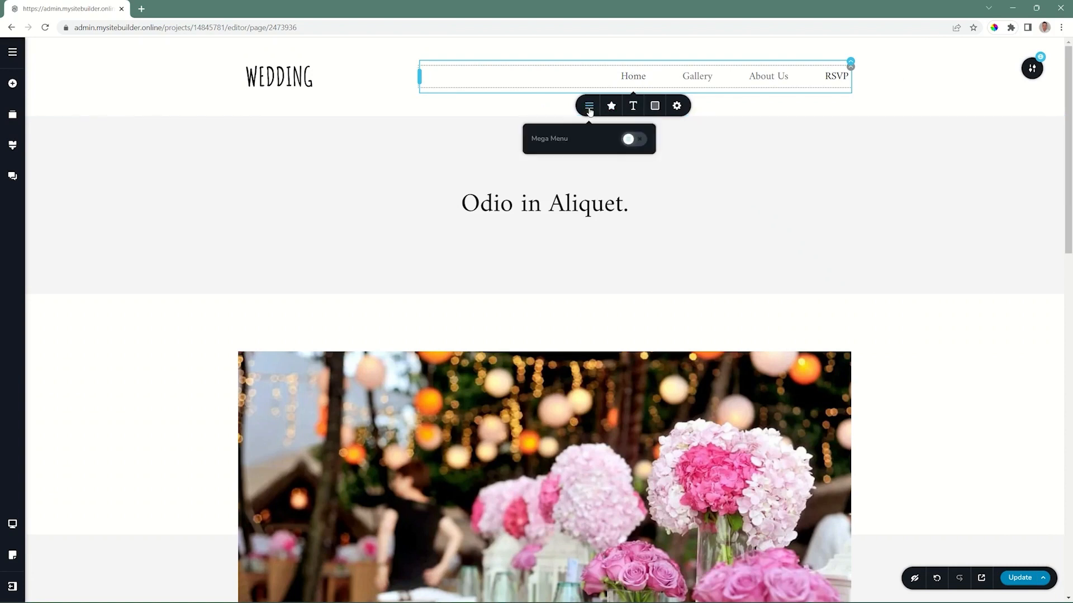
click(637, 141)
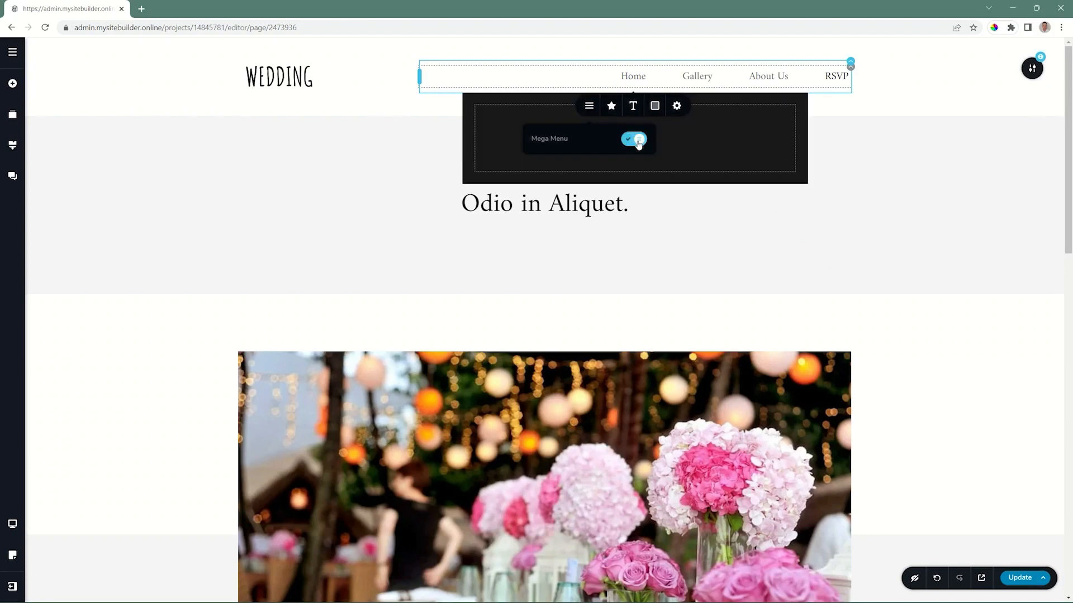
click(36, 202)
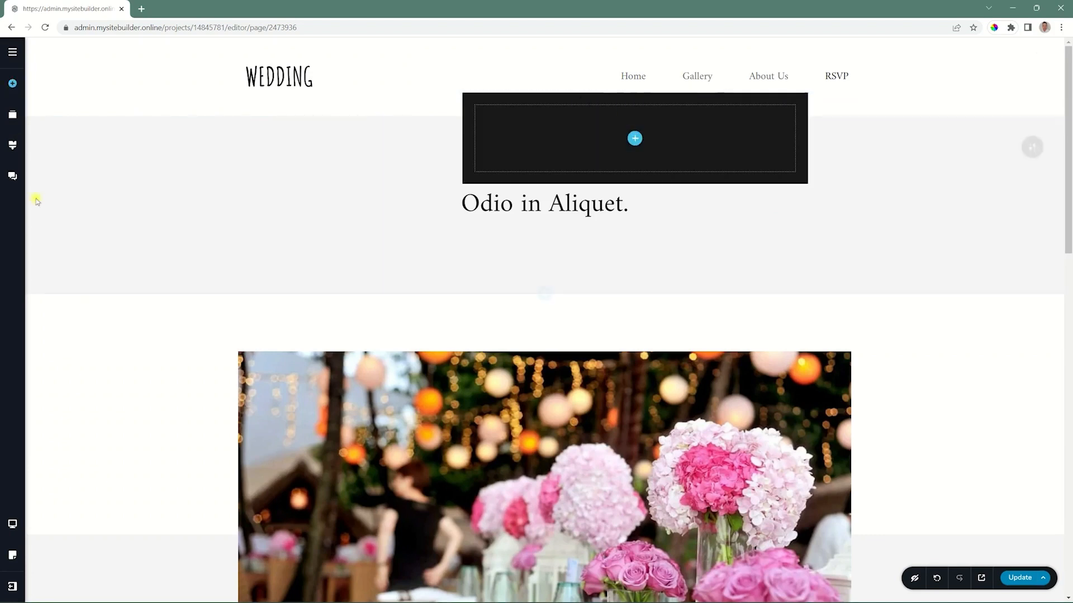
drag(62, 196, 636, 139)
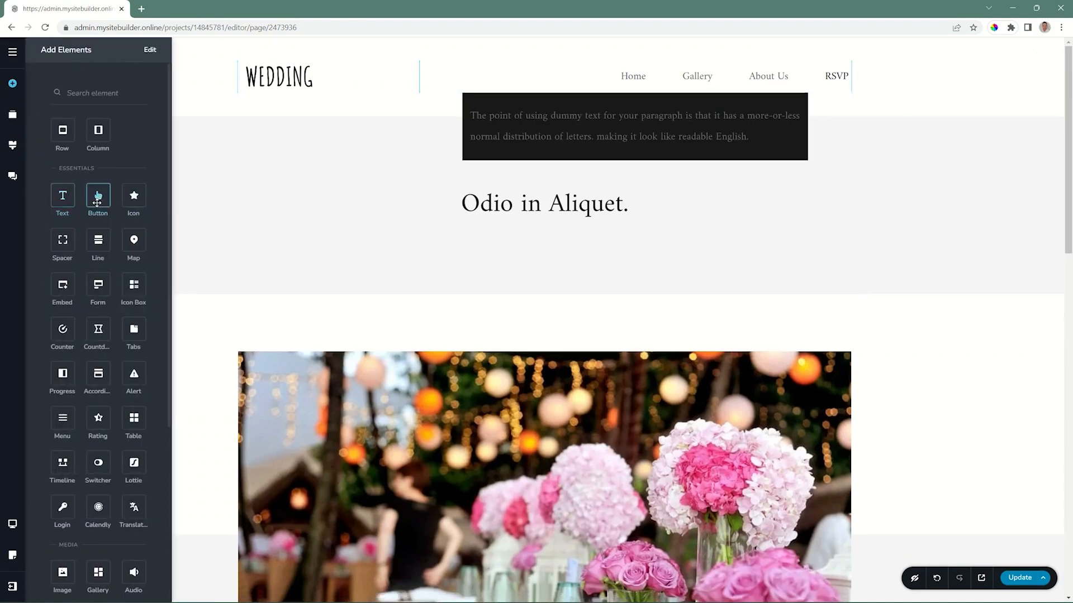
drag(97, 202, 545, 152)
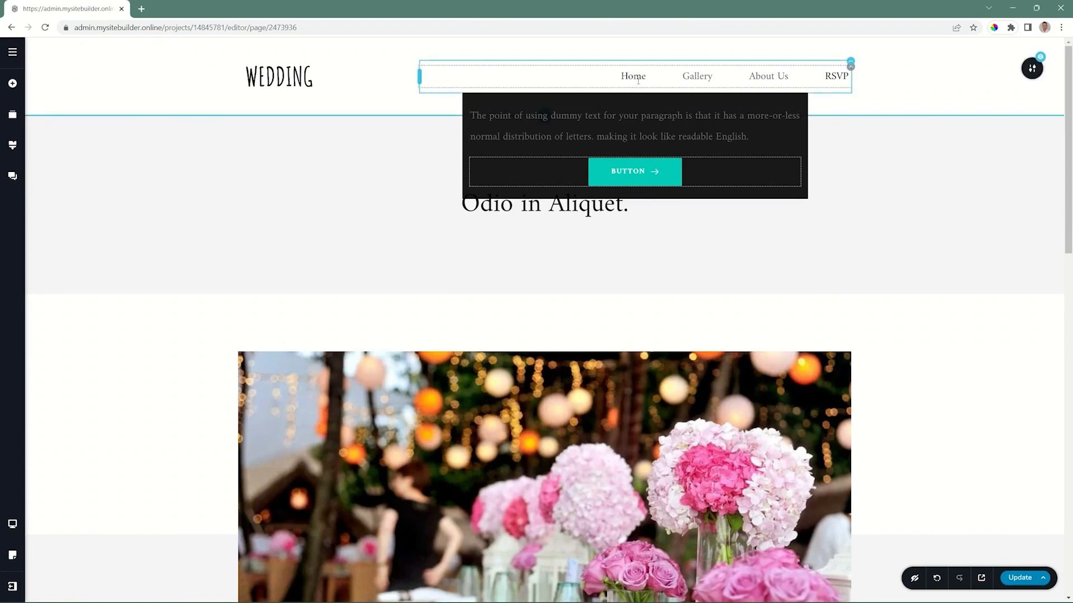
Disable the mega menu on the Home item.
click(637, 79)
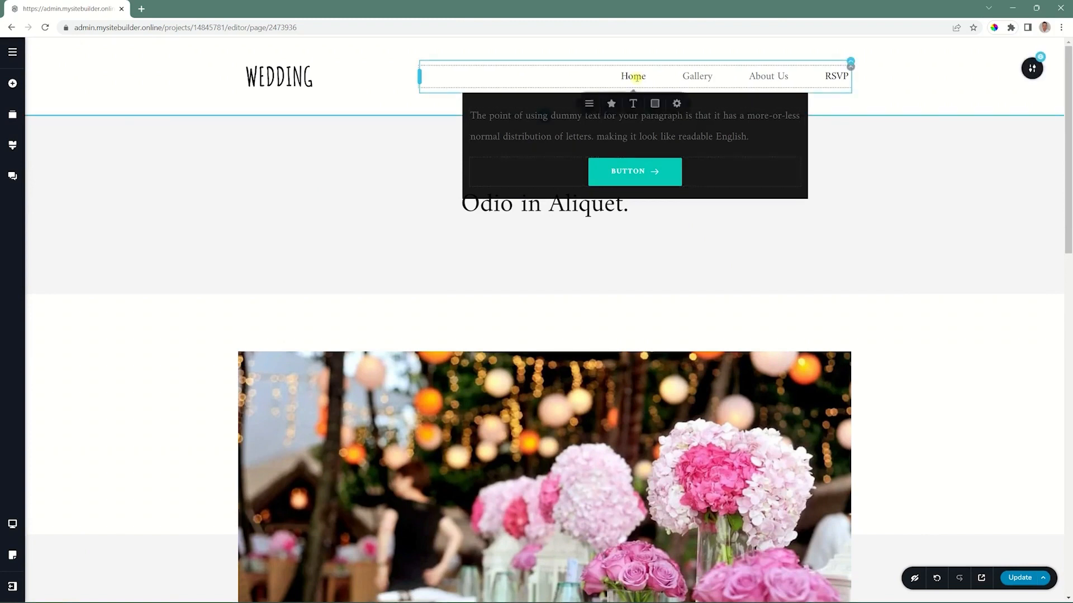
click(589, 105)
click(632, 141)
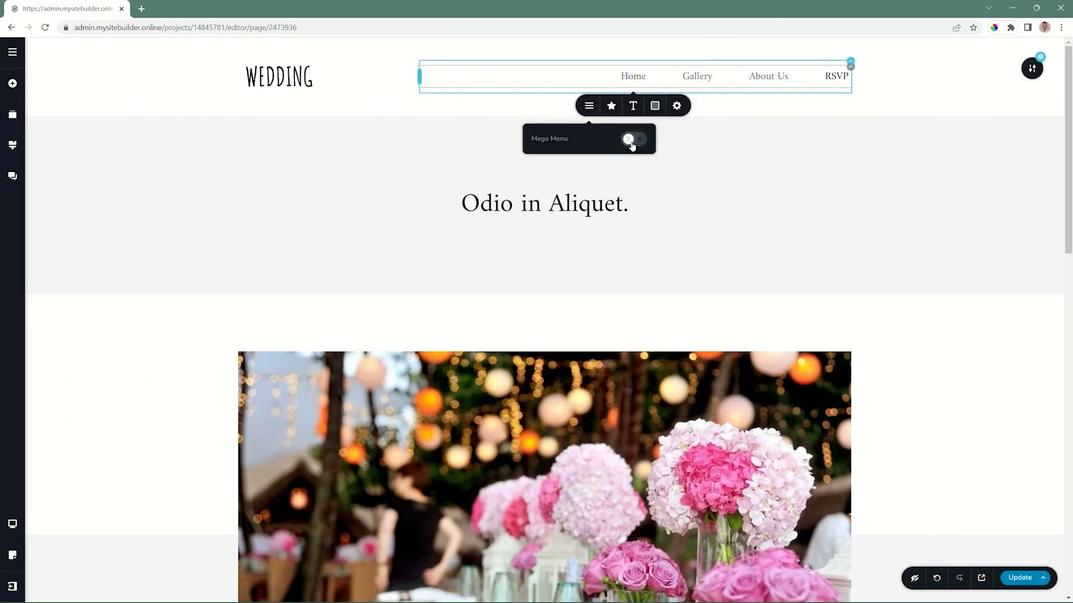
Search the glyph icons for "house" and add a solid house icon to the Home menu item.
click(611, 107)
click(656, 146)
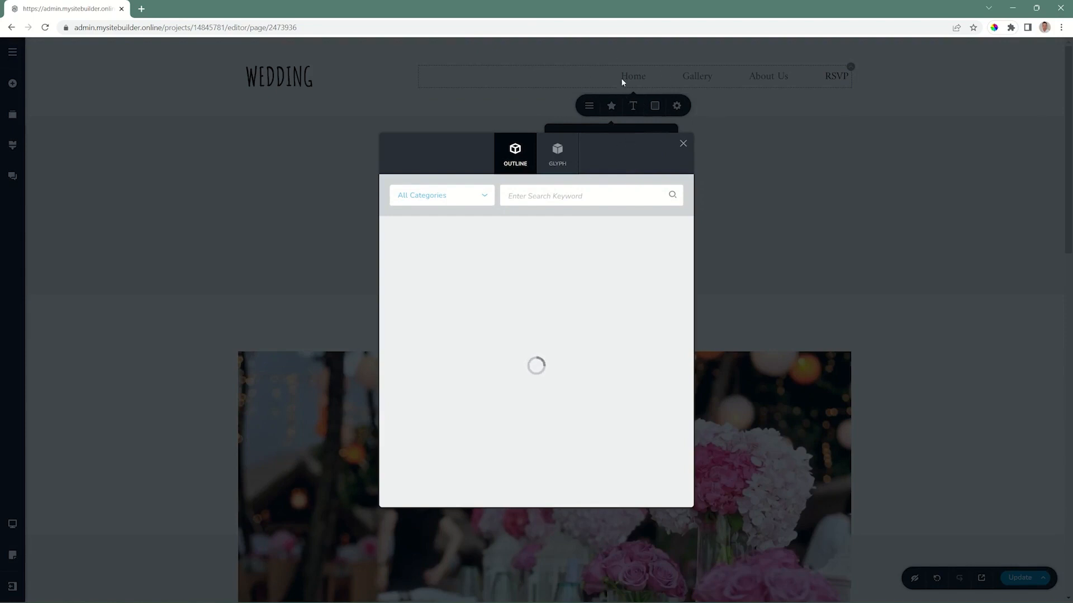
click(545, 162)
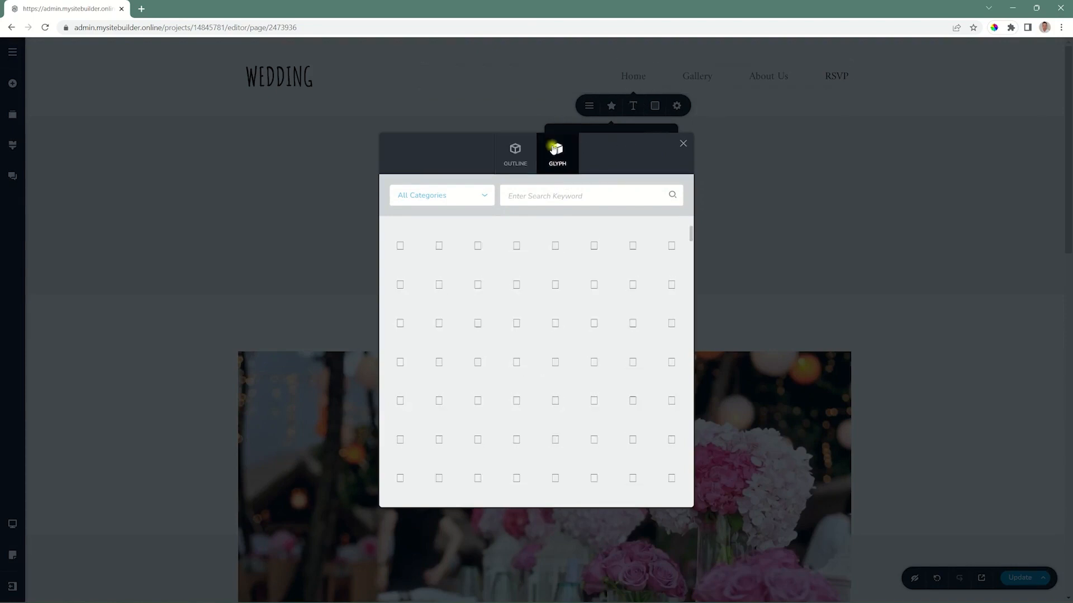
click(530, 191)
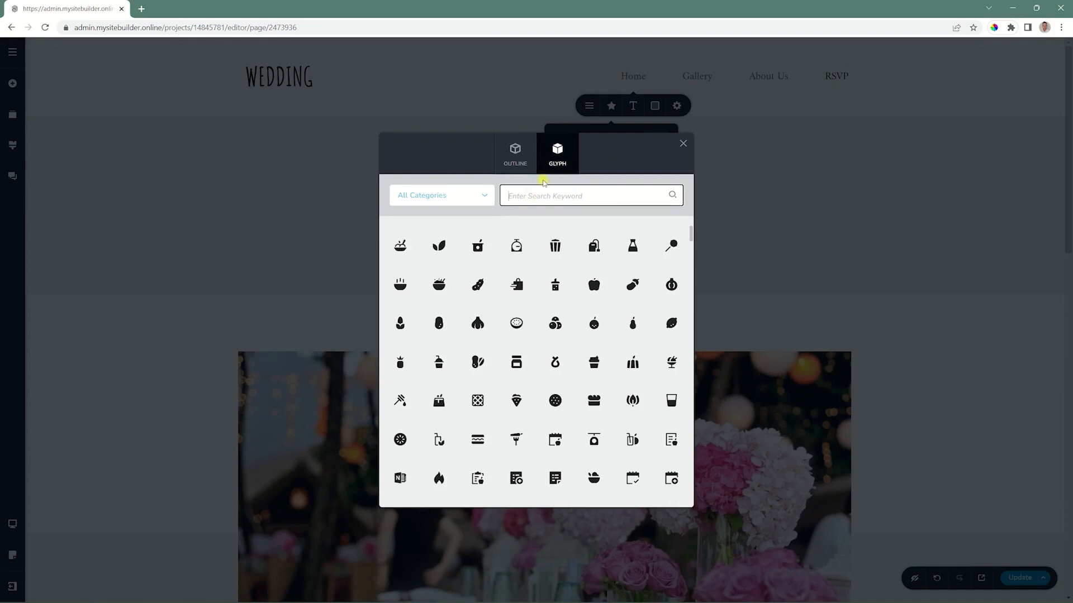
text(house)
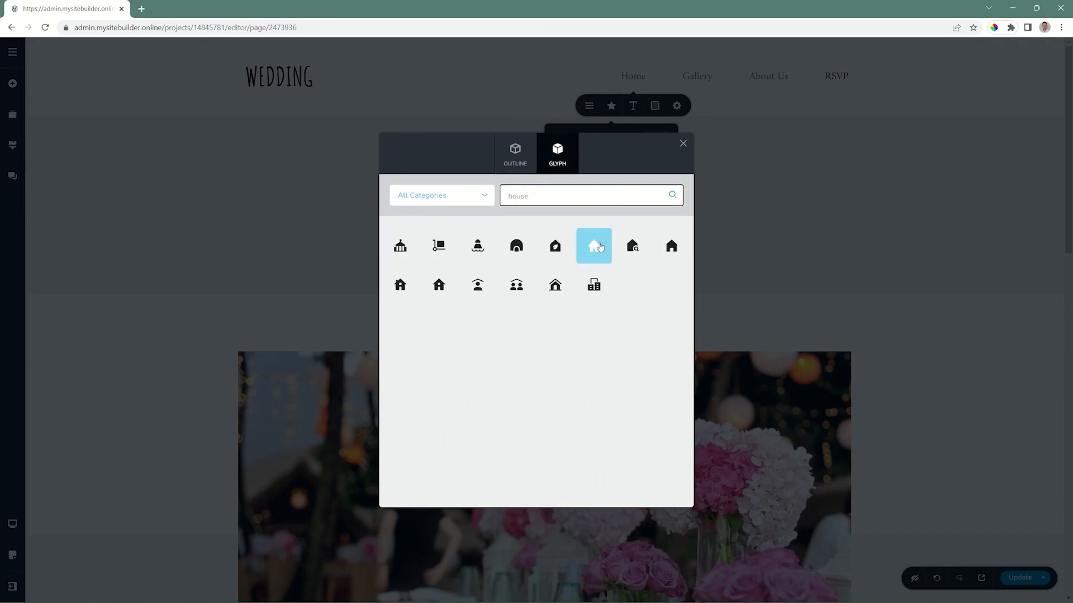
click(599, 246)
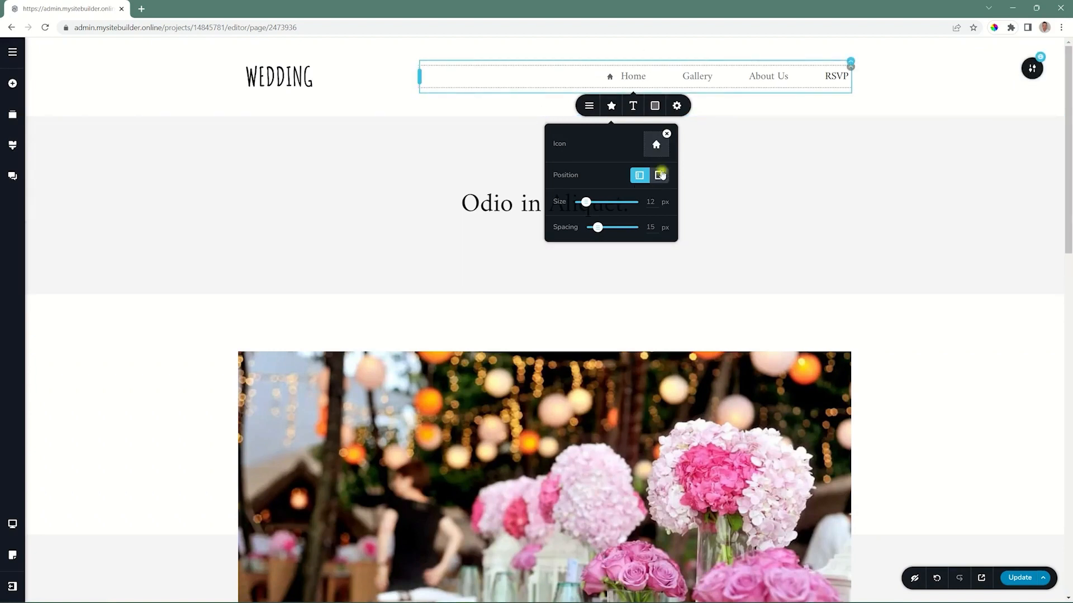
Keep the house icon in front of the Home label, enlarging it and reducing its spacing from the text.
click(659, 175)
click(640, 175)
drag(589, 204, 594, 227)
Set the header menu items' font to Raleway at size 18 px.
click(632, 107)
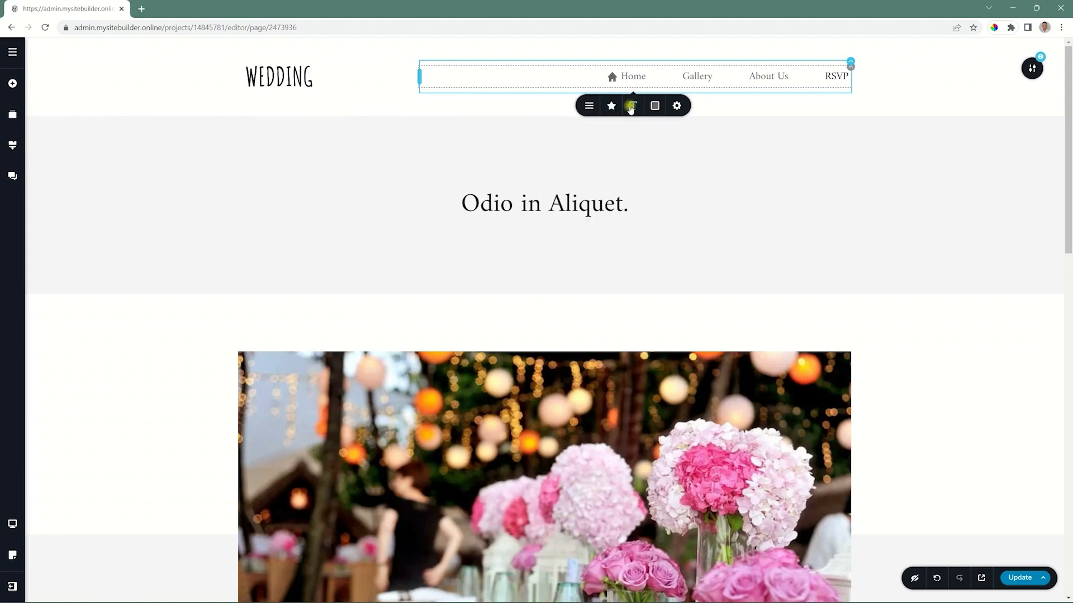
click(561, 140)
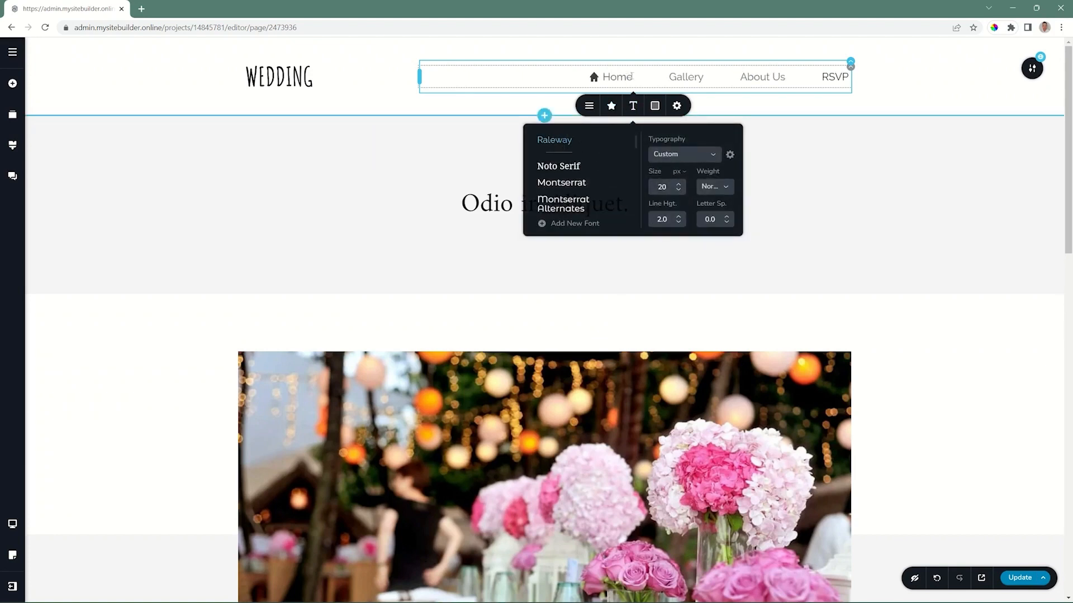
click(563, 165)
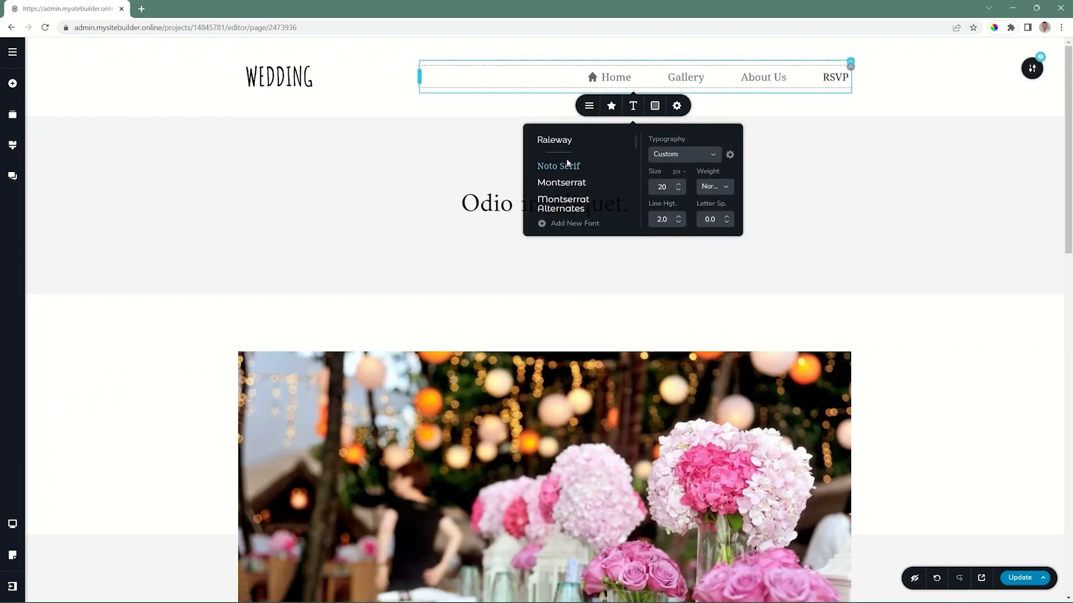
click(554, 141)
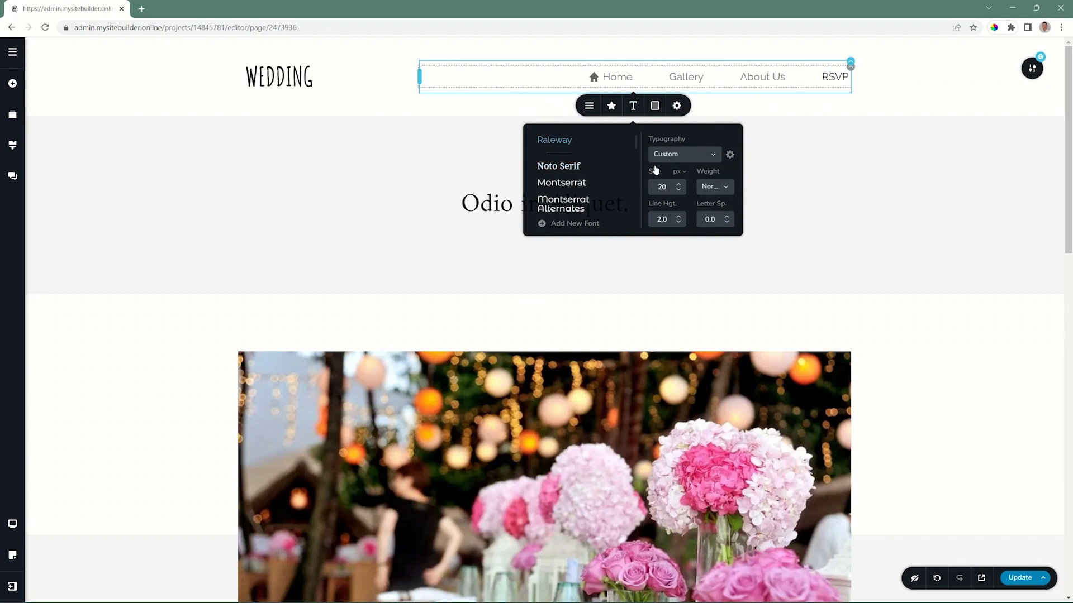
click(679, 190)
click(680, 189)
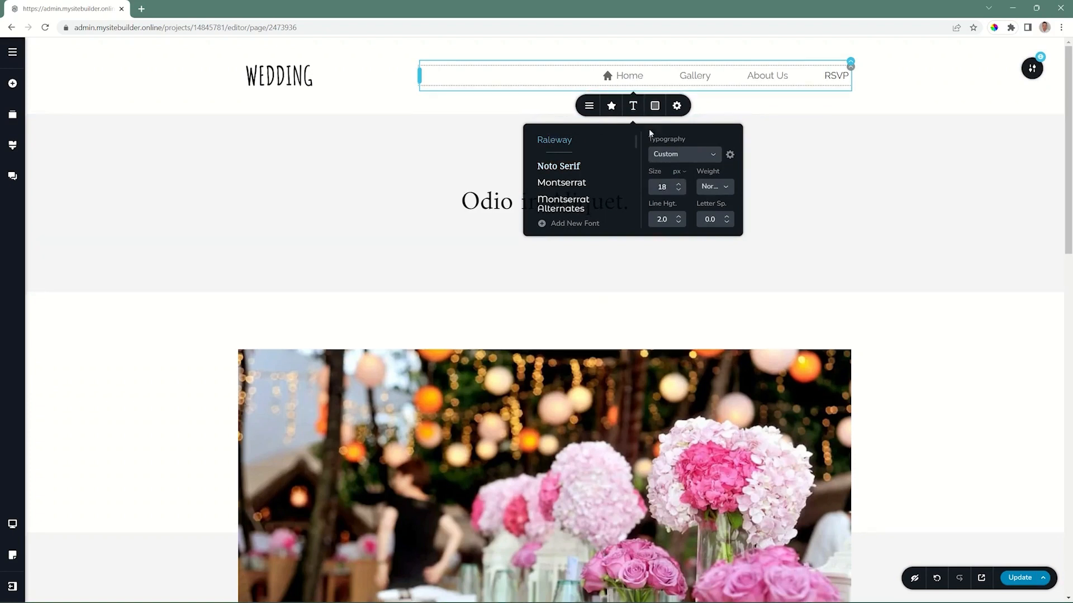
Set the menu text color to purple #A170D9 and its hover color to teal #05CAB6, then view the active-state color.
click(656, 107)
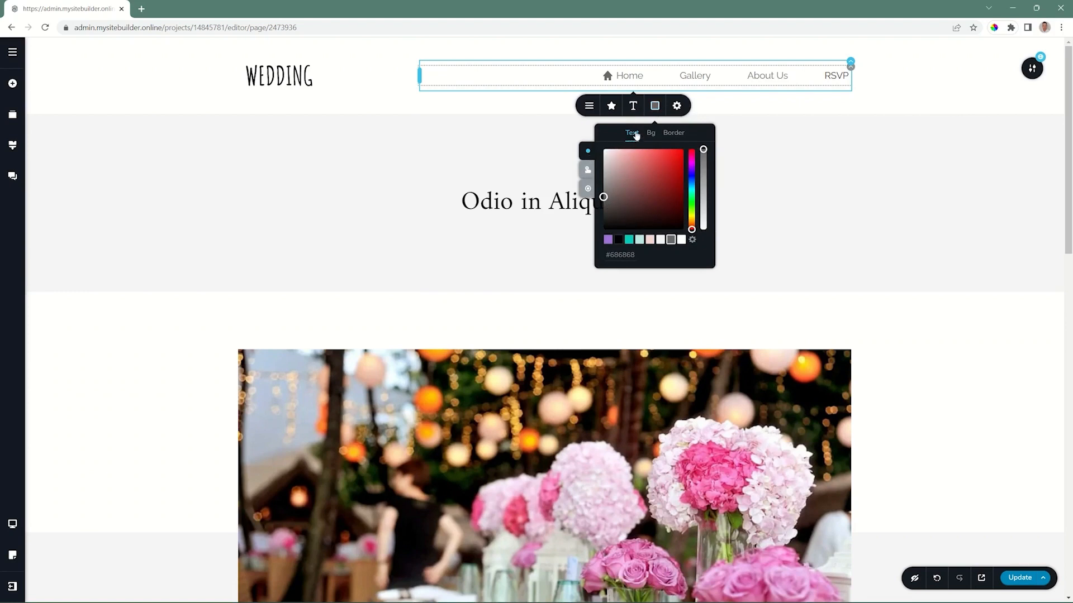
click(609, 241)
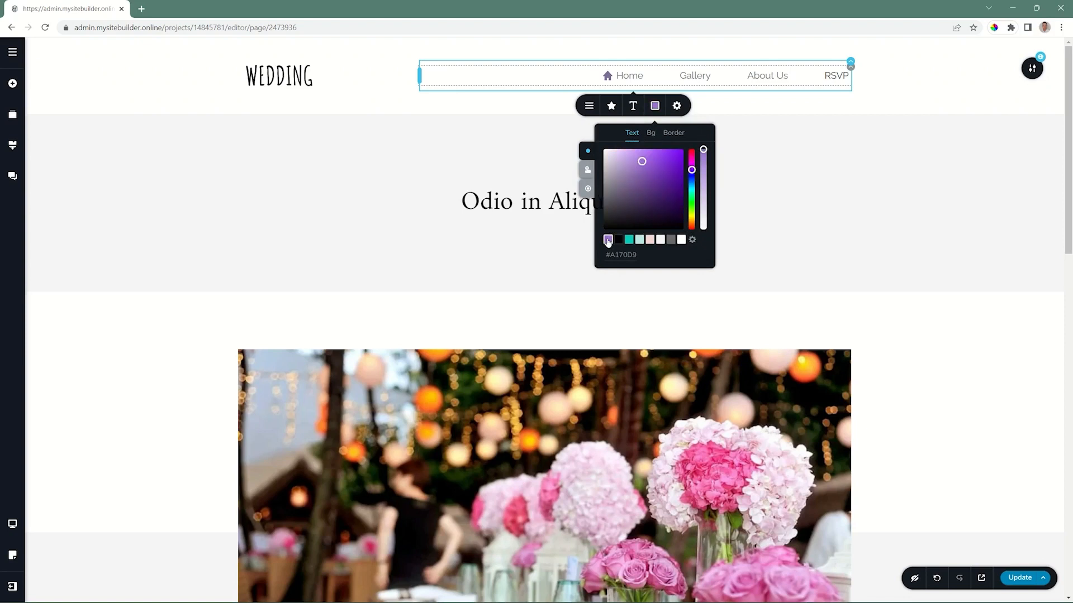
click(586, 170)
click(631, 243)
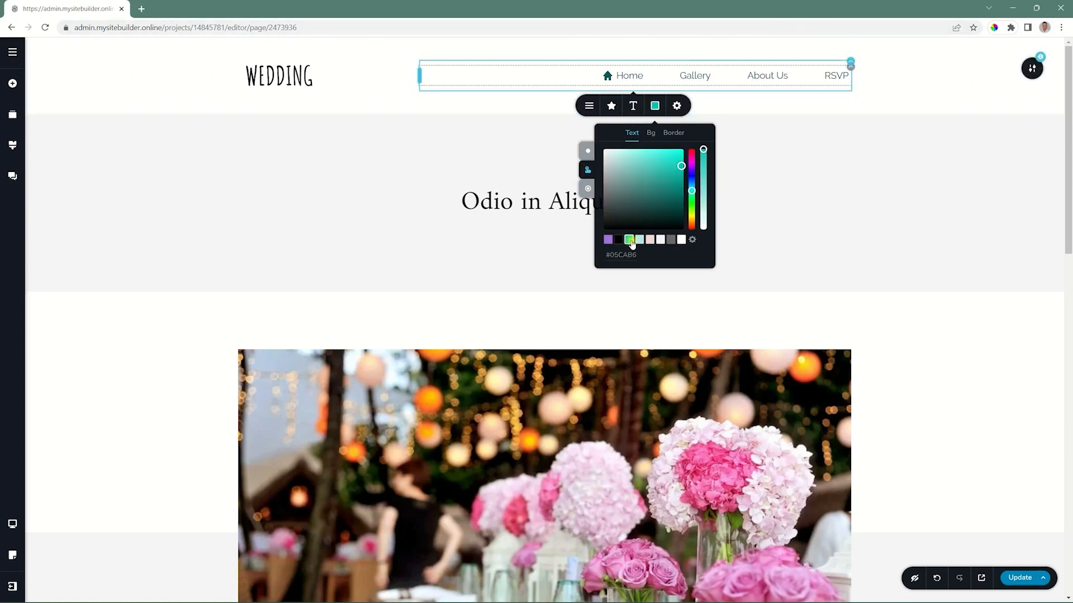
click(587, 189)
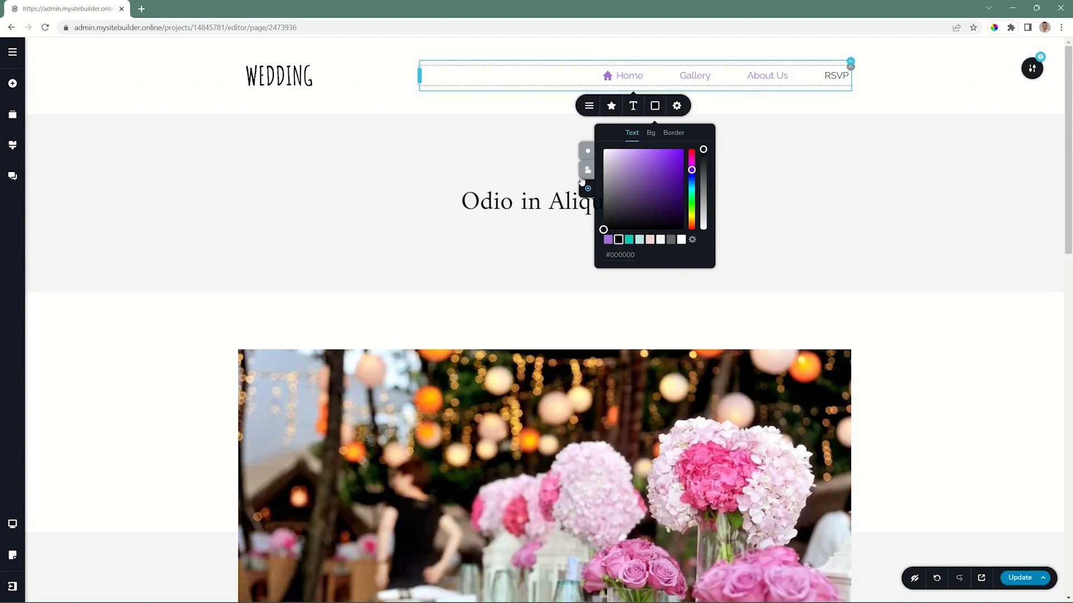
click(906, 91)
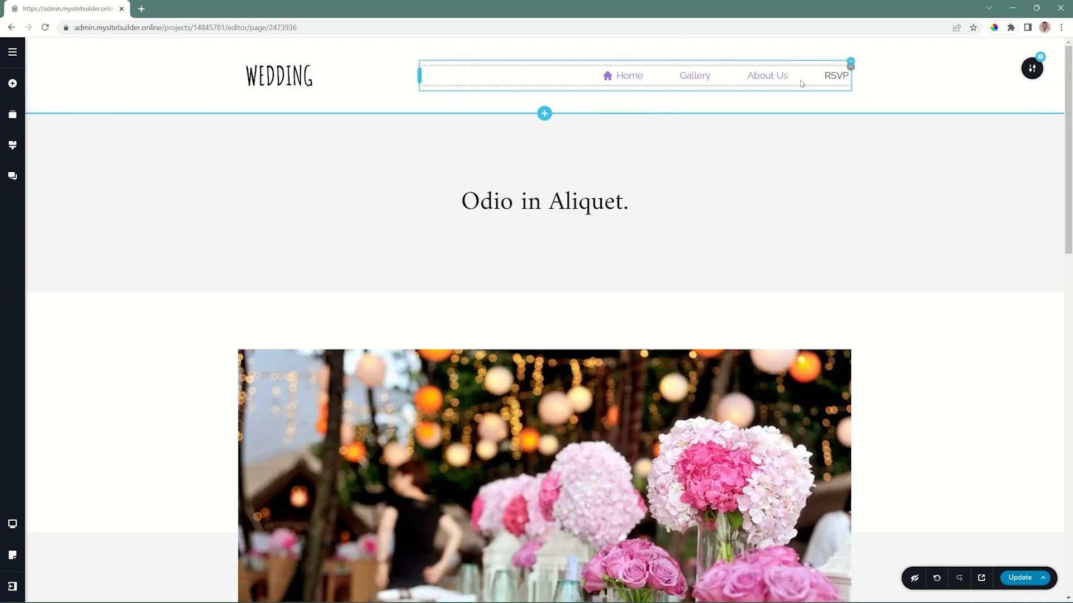
Try the vertical menu orientation, return to horizontal and set the spacing between items to 24 px.
click(845, 75)
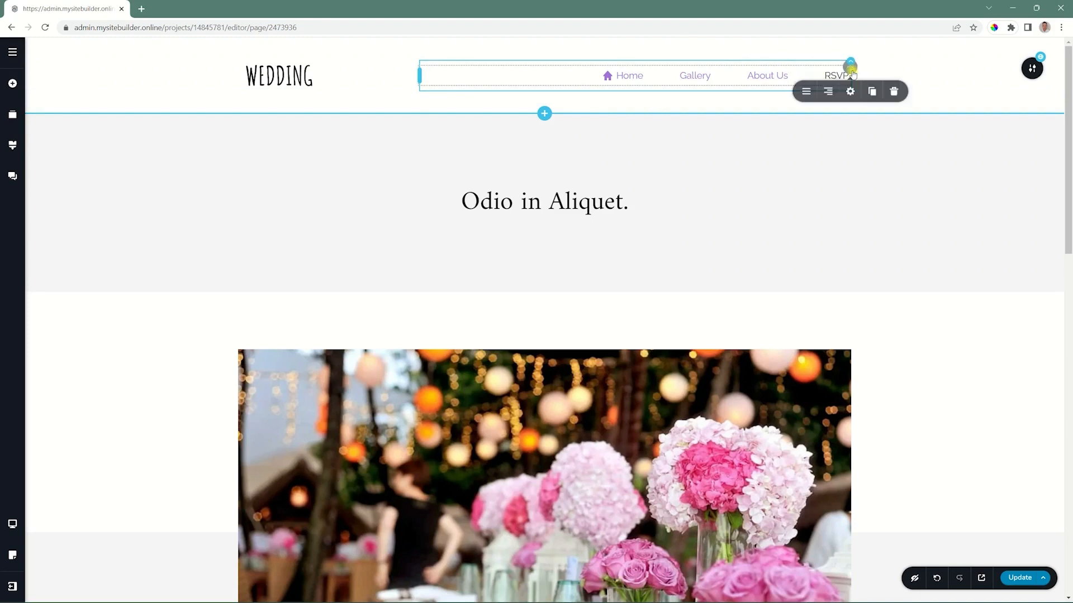
click(807, 92)
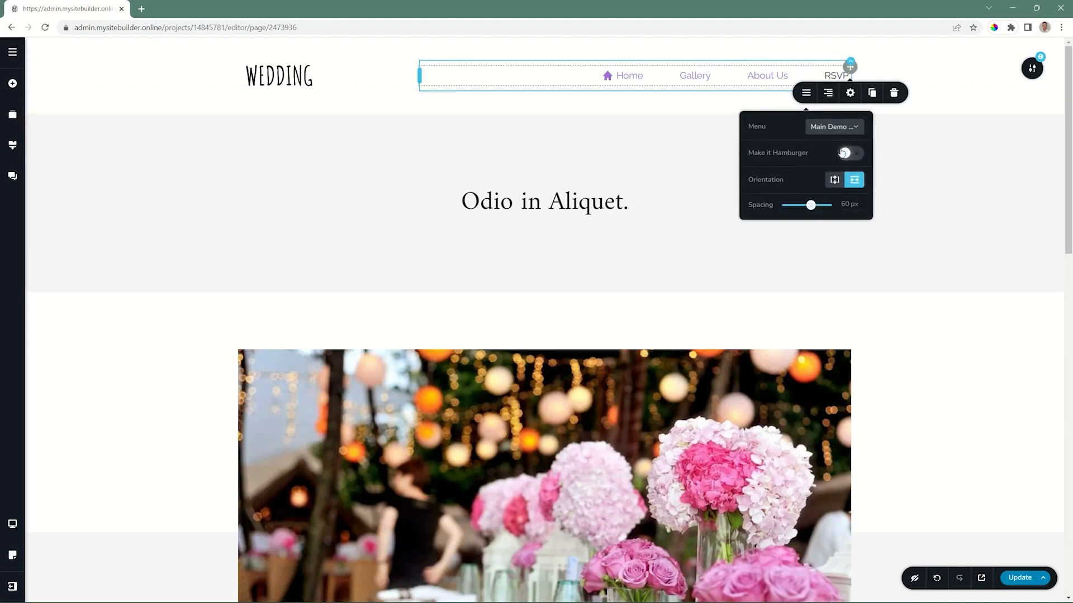
click(835, 180)
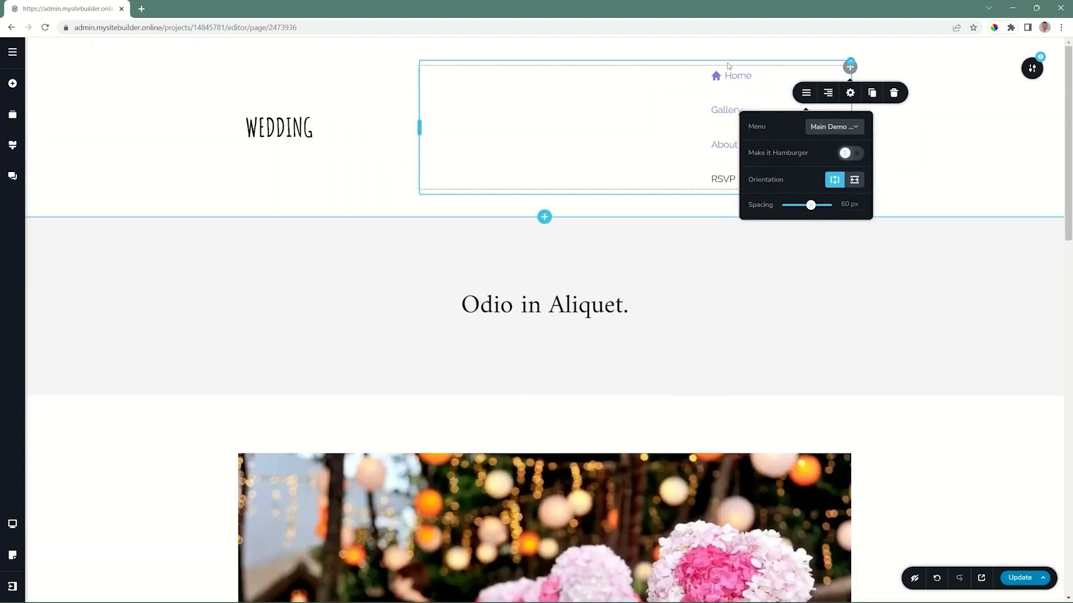
click(854, 179)
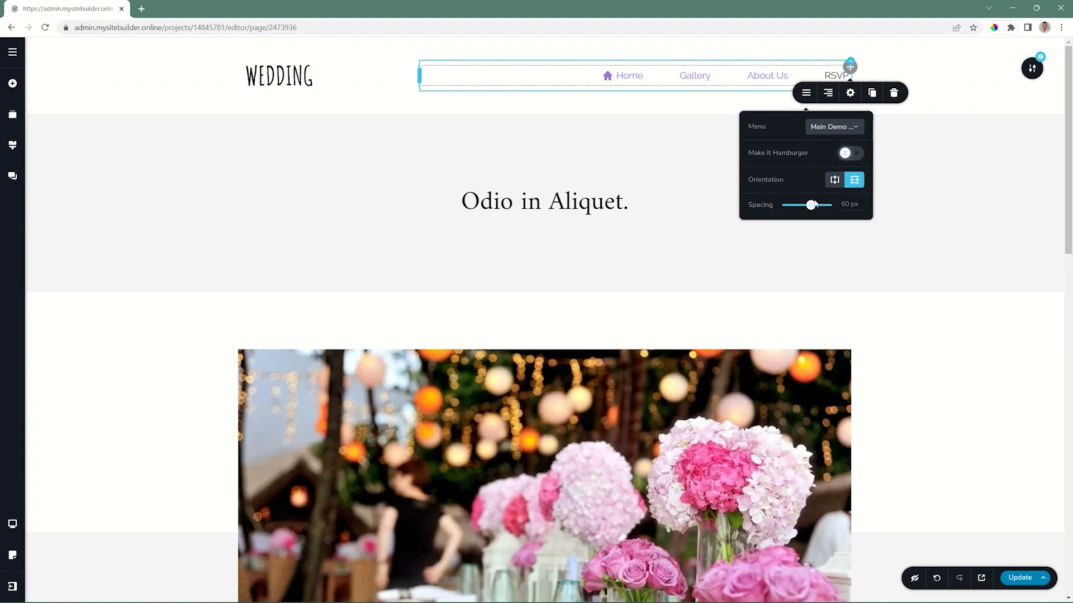
drag(811, 209, 795, 210)
click(795, 207)
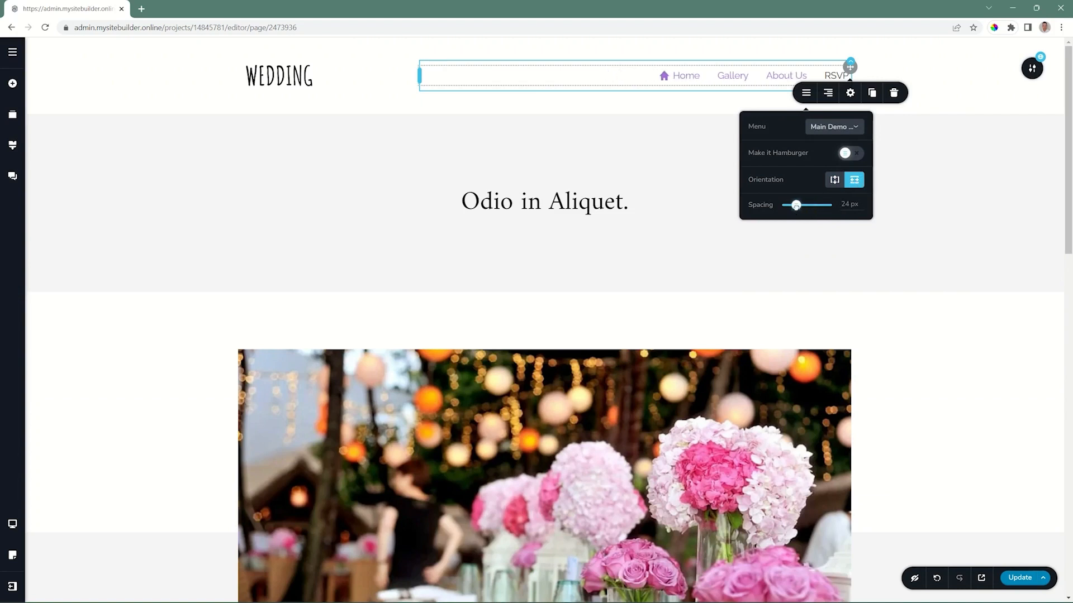
Set the header menu element's padding to 5 px on all sides.
click(850, 93)
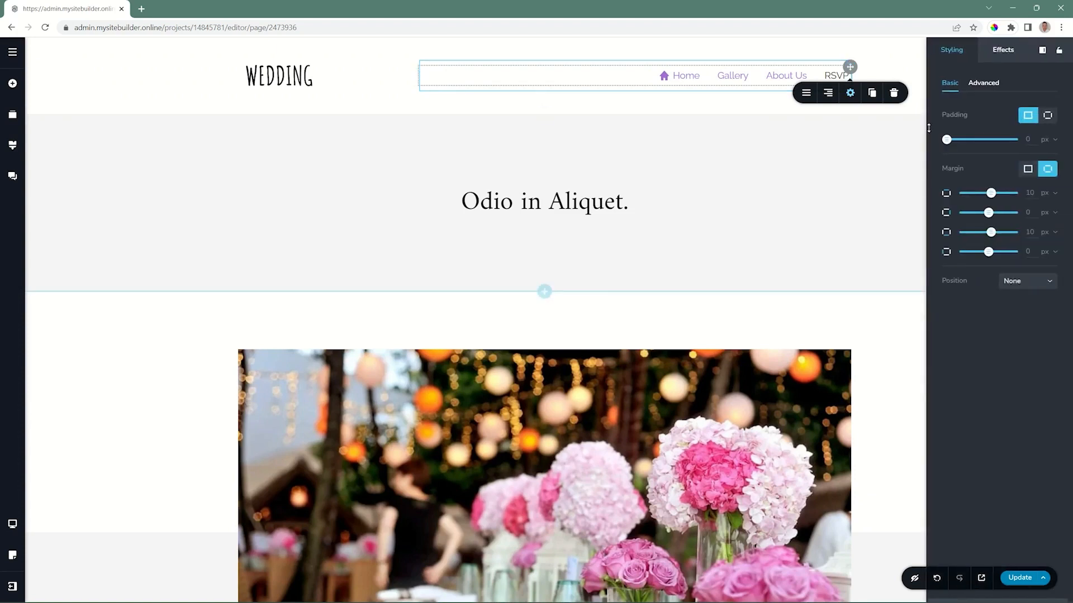
drag(946, 139, 949, 140)
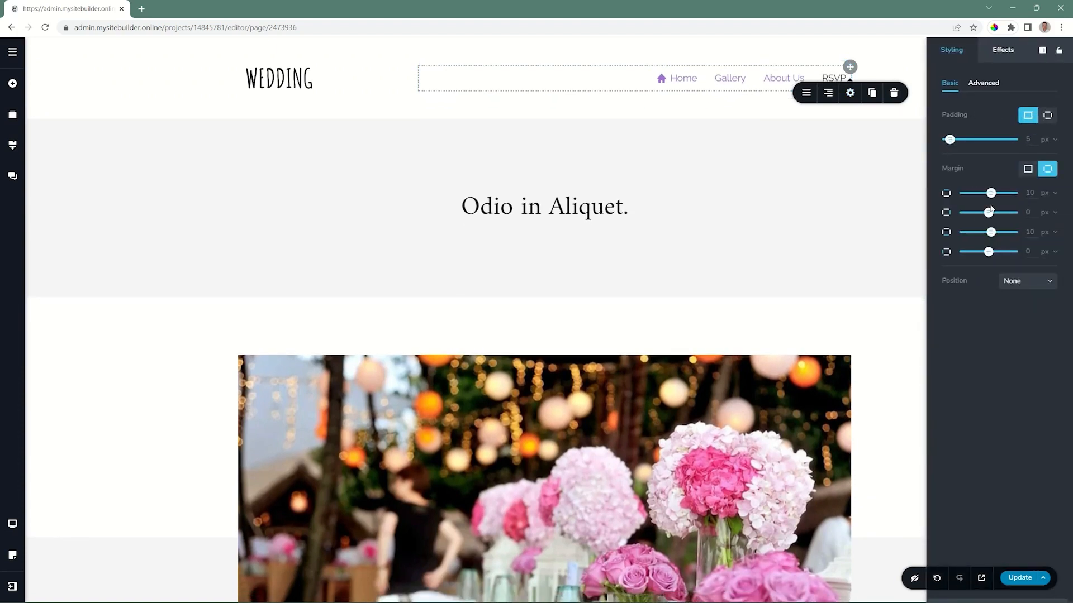
click(914, 102)
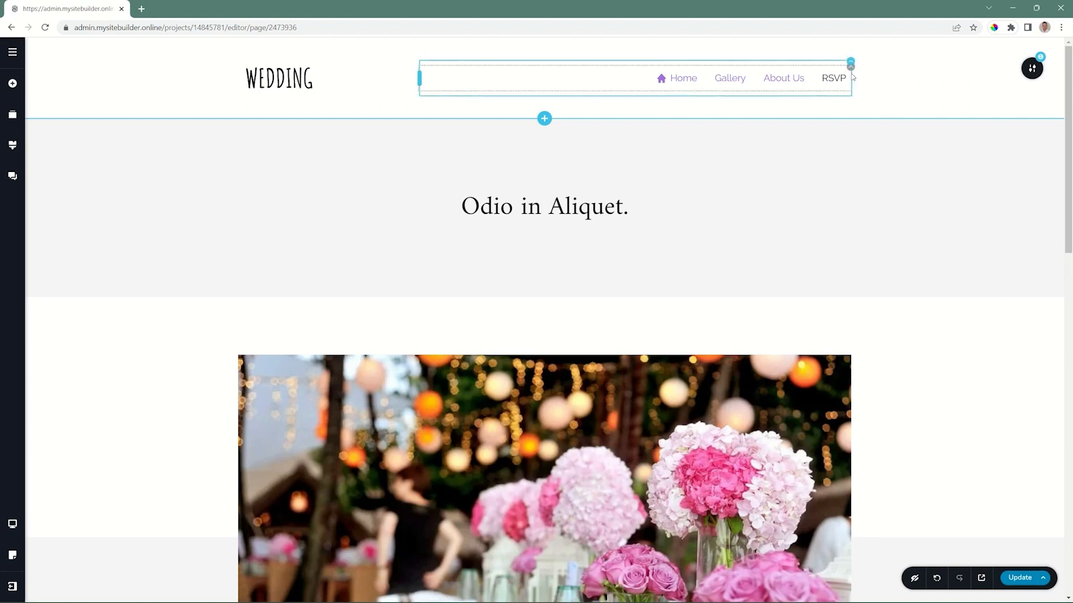
click(835, 79)
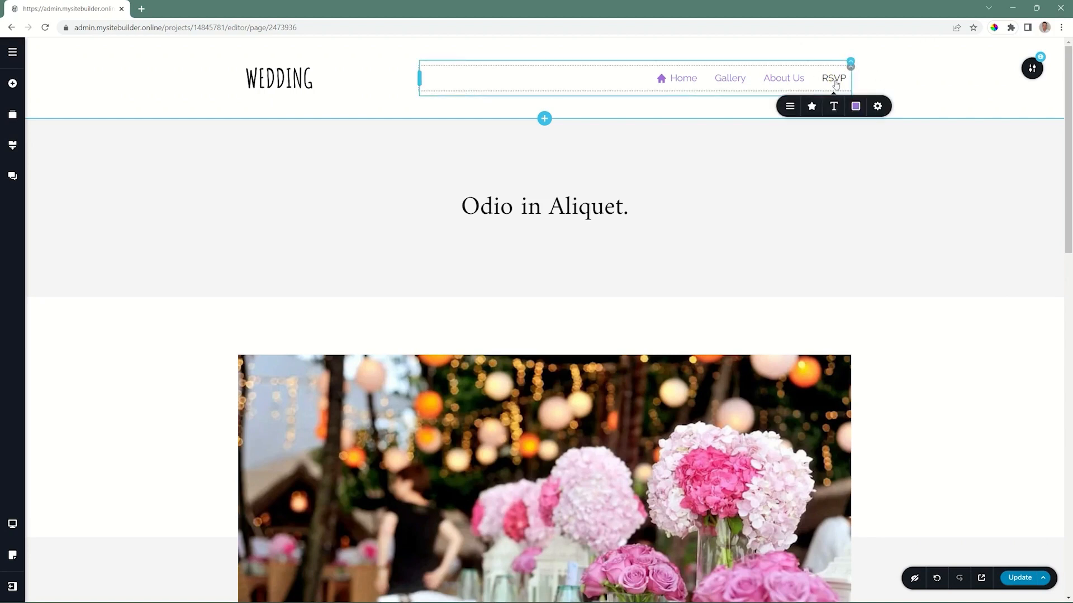
click(850, 66)
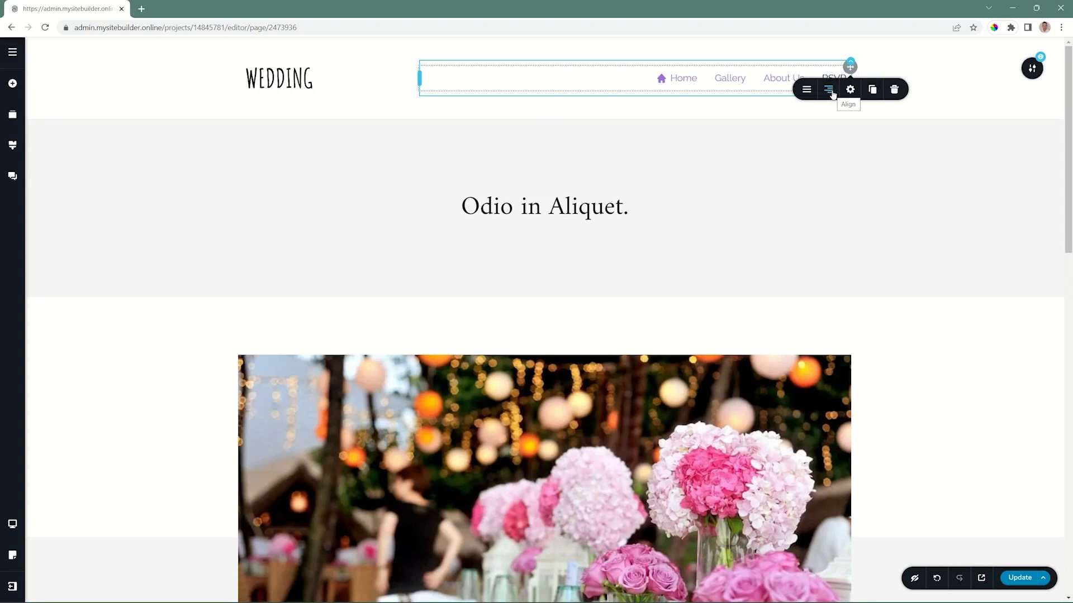
click(850, 61)
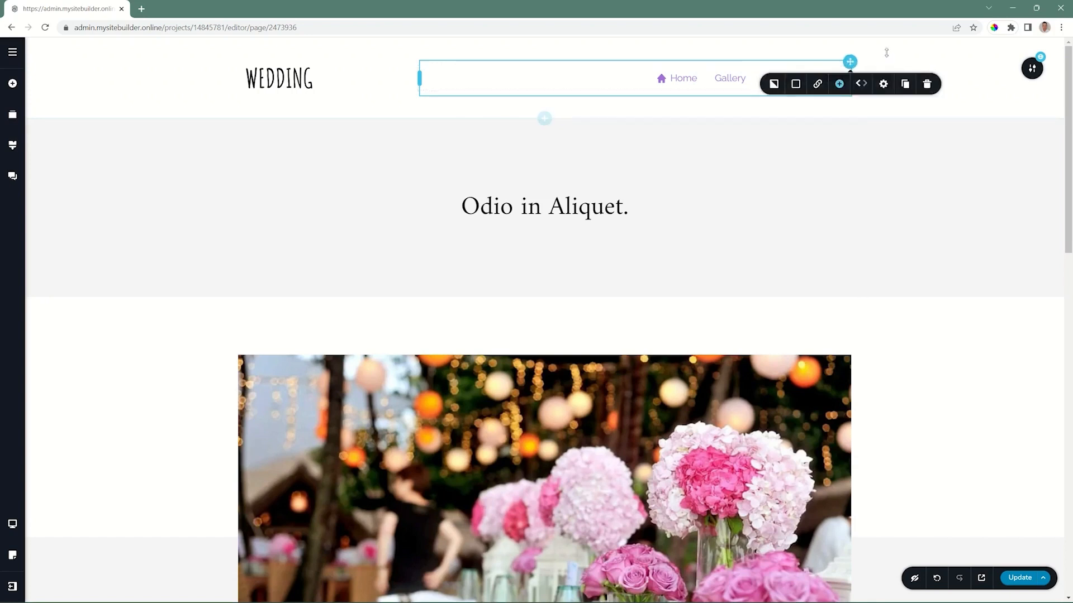
click(948, 93)
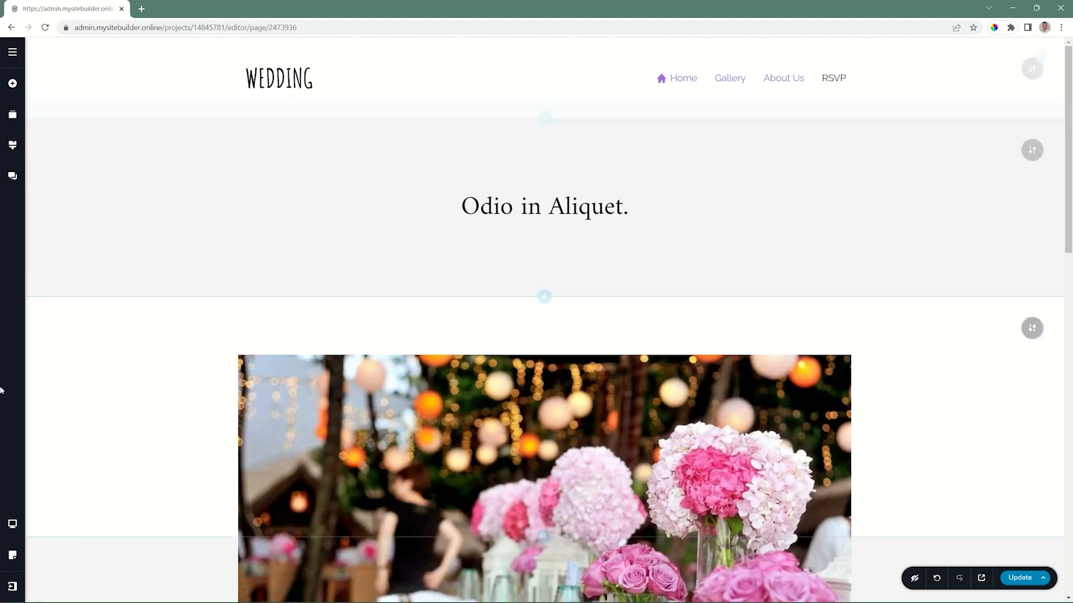
Switch the page to the mobile preview and check the header's hamburger menu by opening and closing its drawer.
click(13, 524)
click(65, 540)
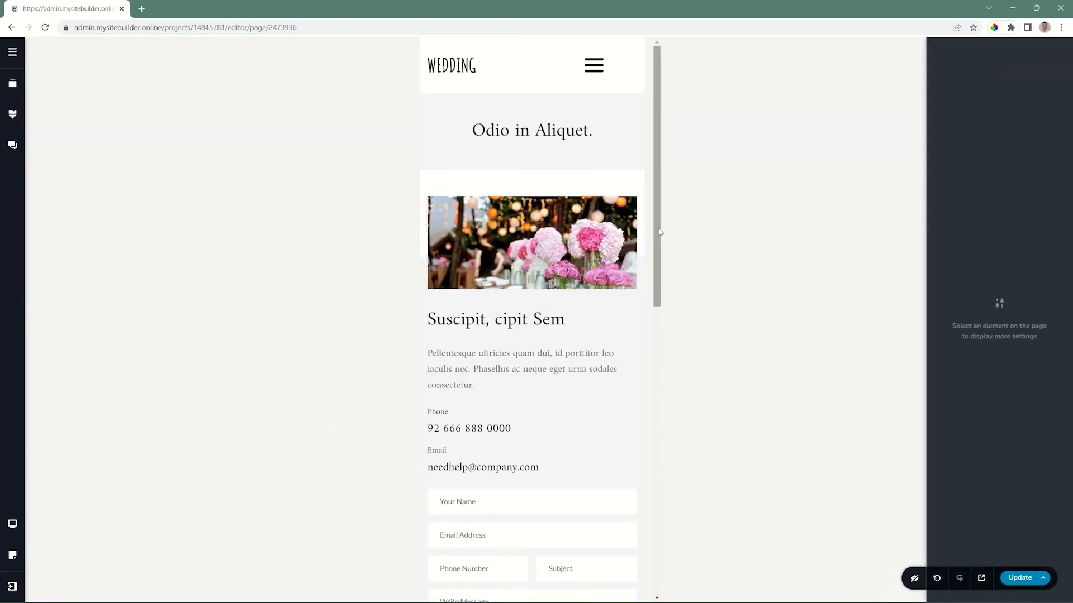
click(596, 69)
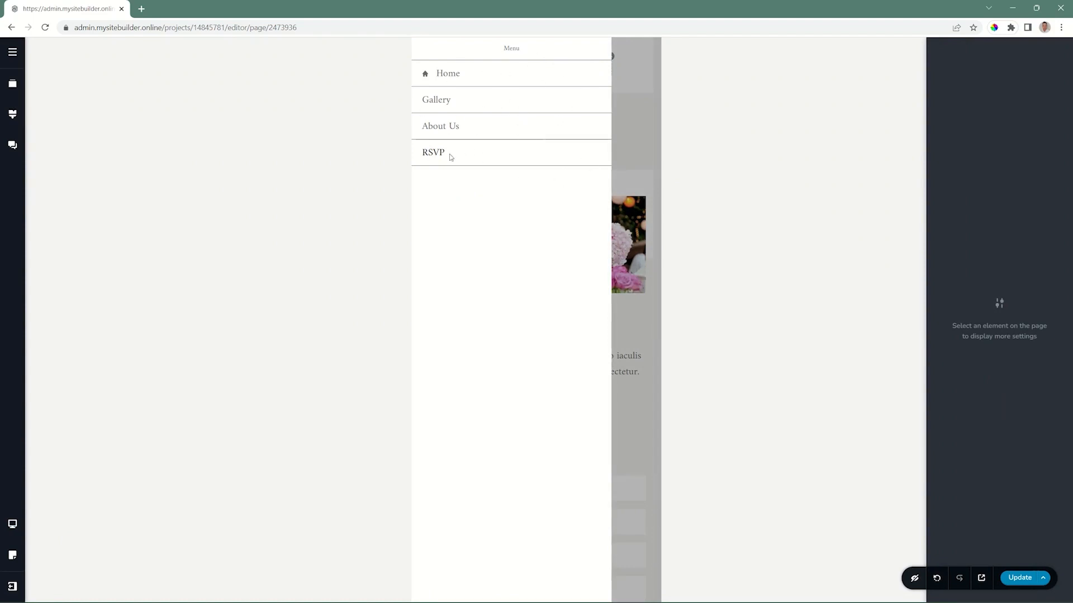
click(638, 111)
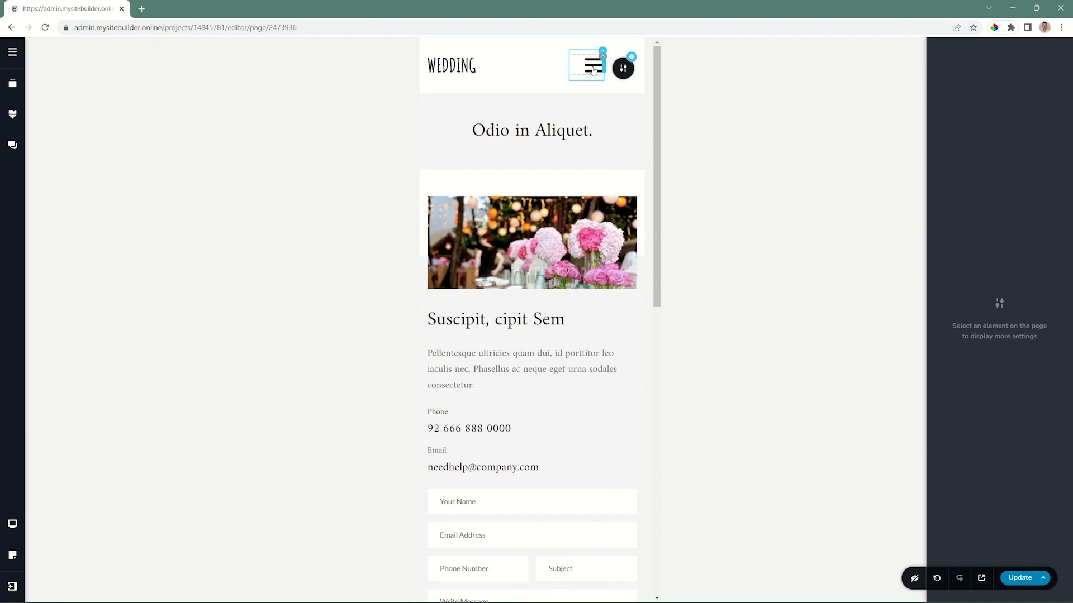
Try a top padding of 65 px on the header column that holds the hamburger menu.
click(602, 52)
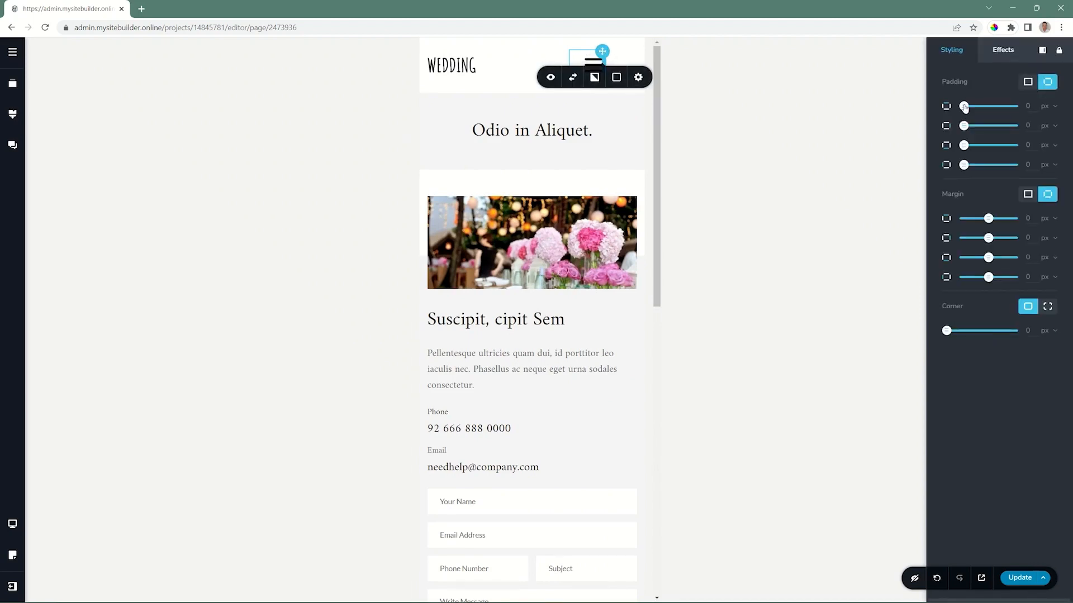
drag(963, 107, 996, 106)
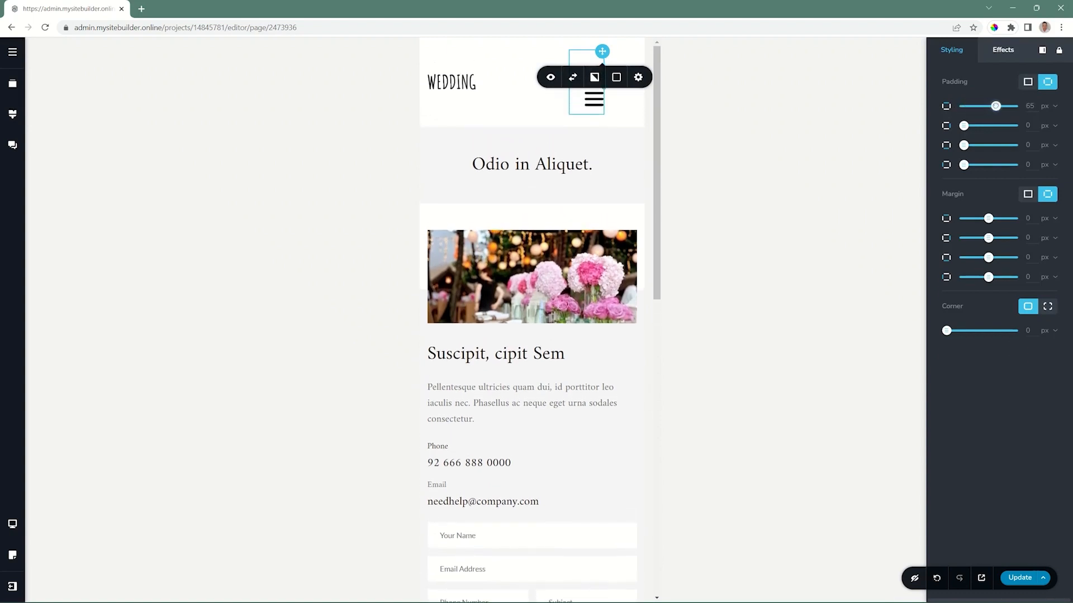
click(590, 102)
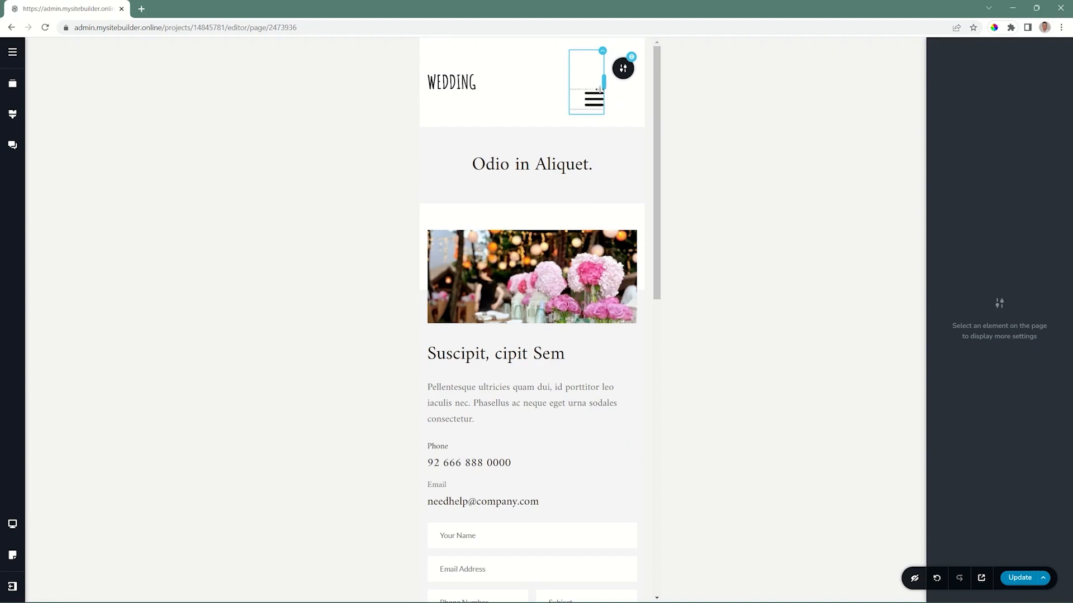
Set the hamburger icon's size to 29 and its drawer position to the right side, and check the opened drawer.
click(599, 95)
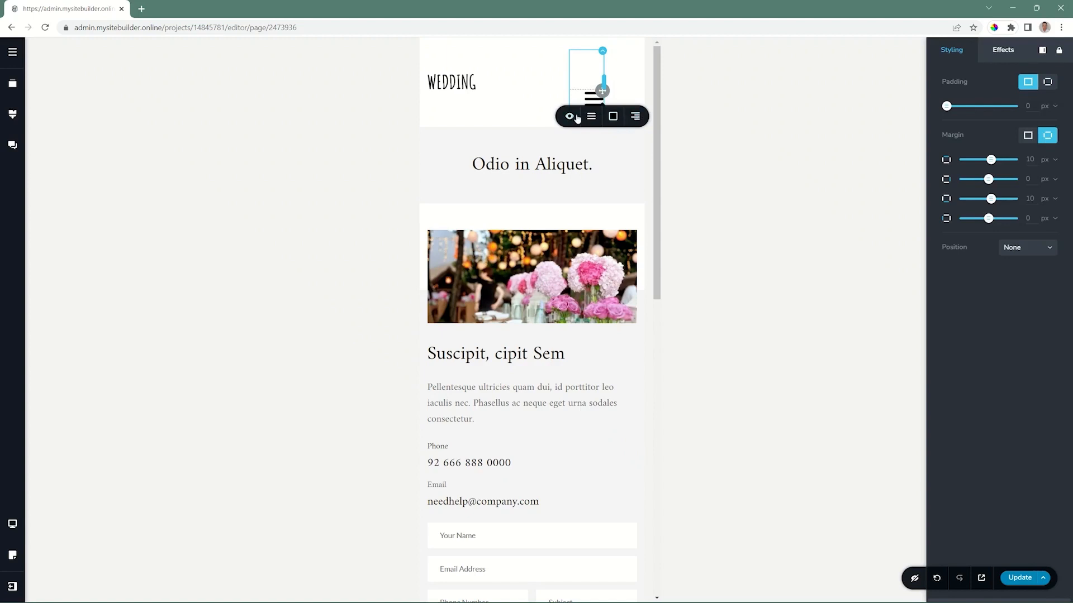
click(591, 116)
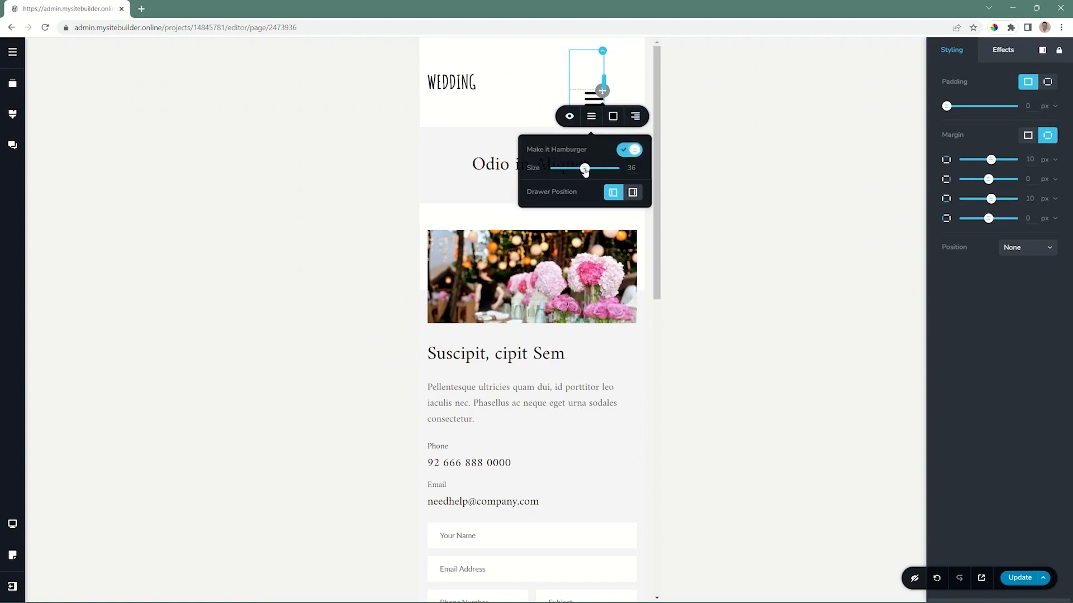
mouse_move(585, 170)
mouse_down()
mouse_move(605, 169)
mouse_move(577, 169)
mouse_up()
click(634, 193)
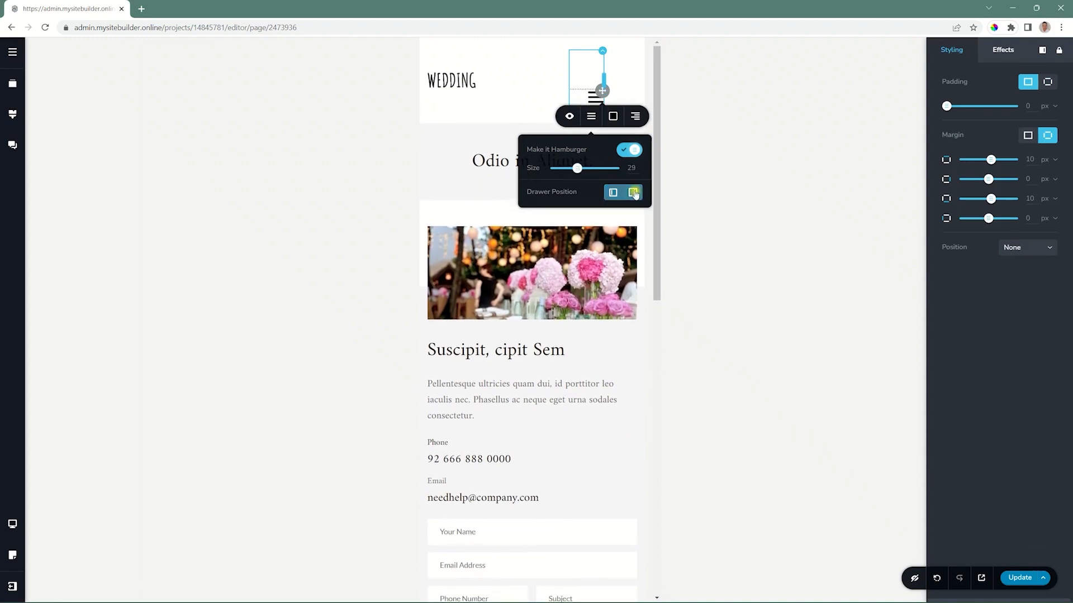
click(613, 193)
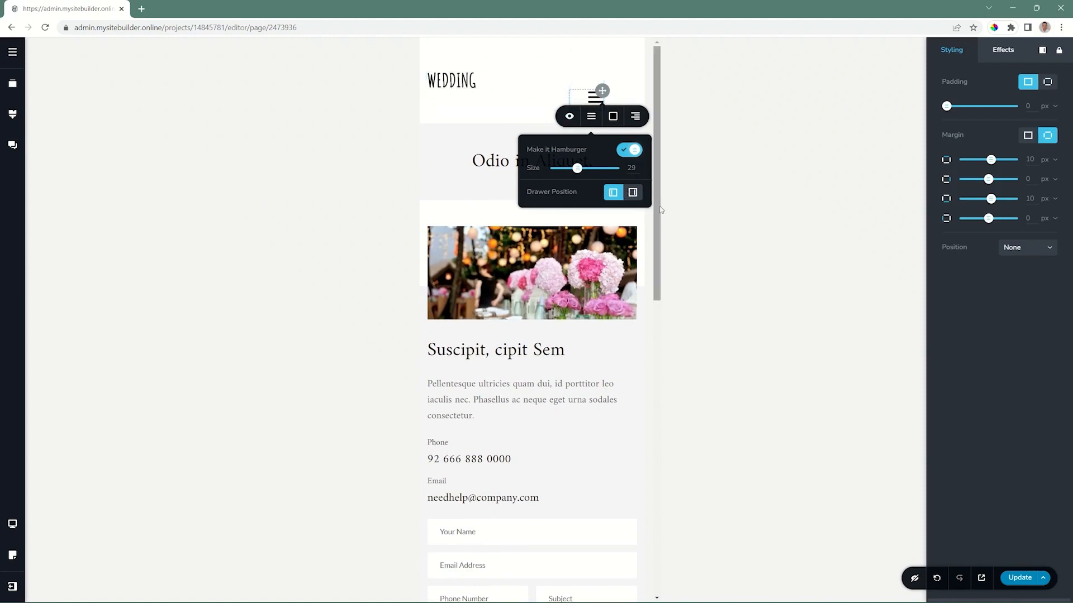
click(632, 195)
click(500, 111)
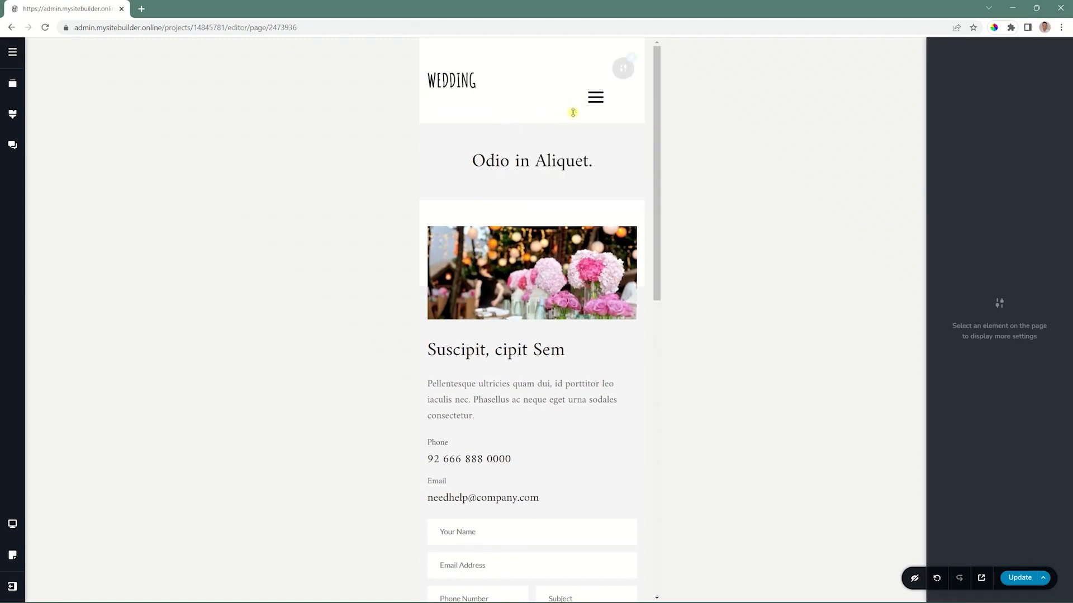
click(596, 99)
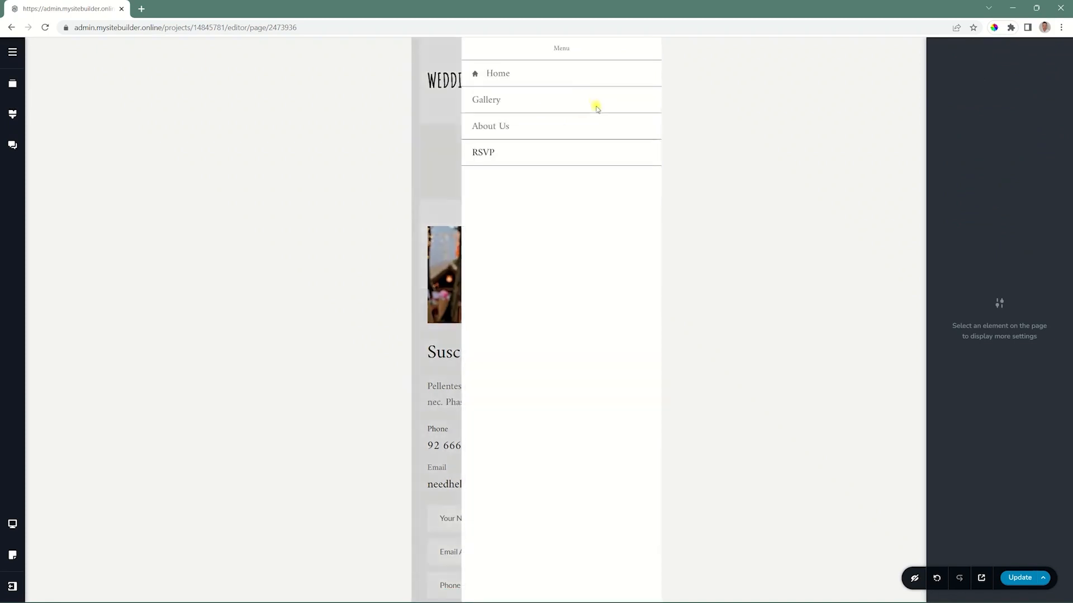
click(458, 165)
Color the mobile hamburger icon teal and remove the top padding from its header column.
click(596, 97)
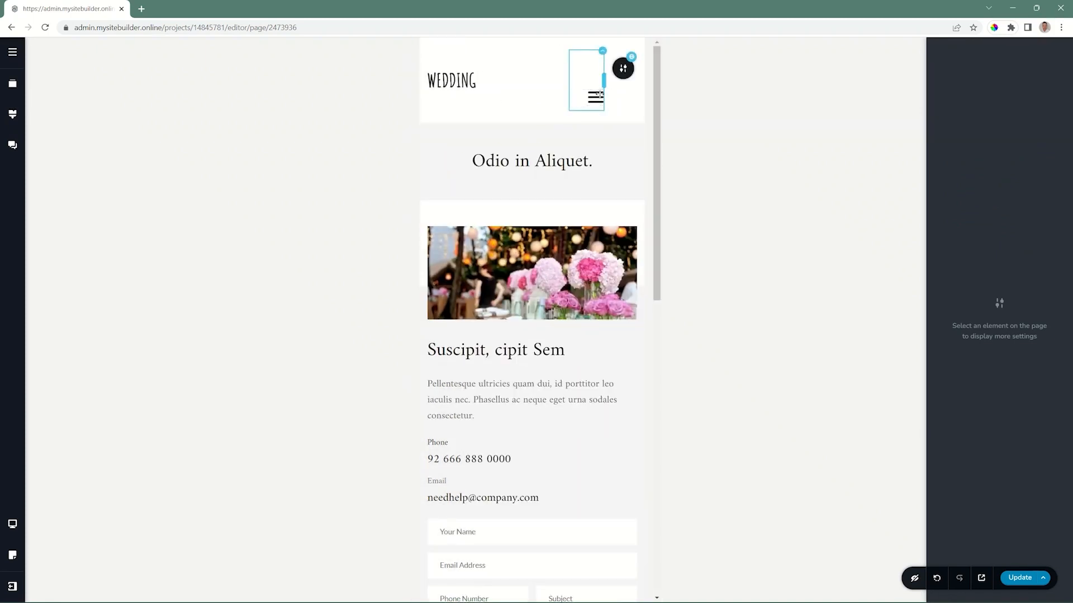
click(598, 92)
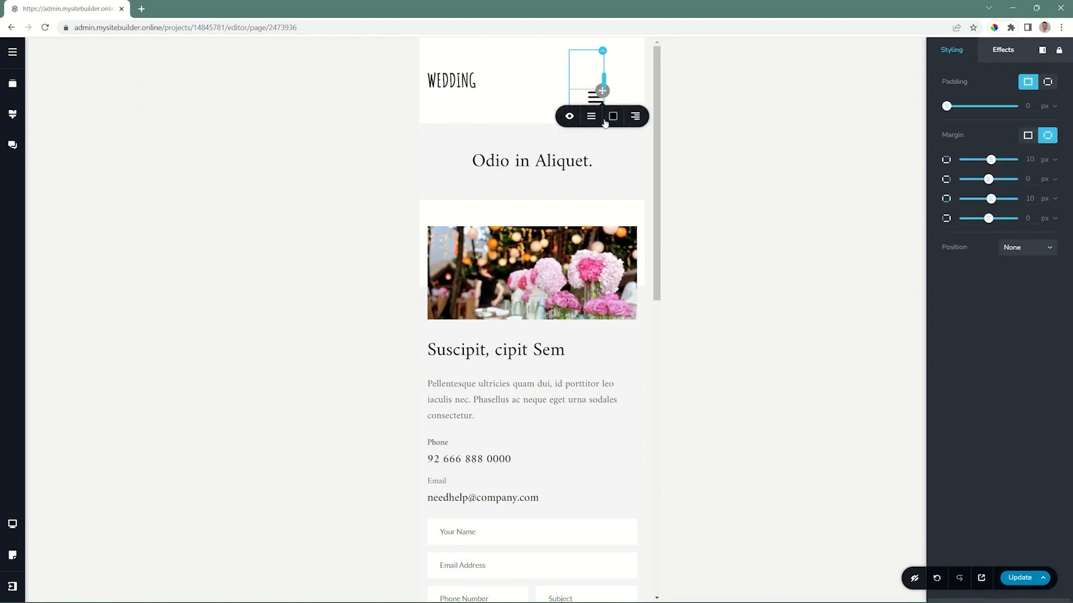
click(613, 117)
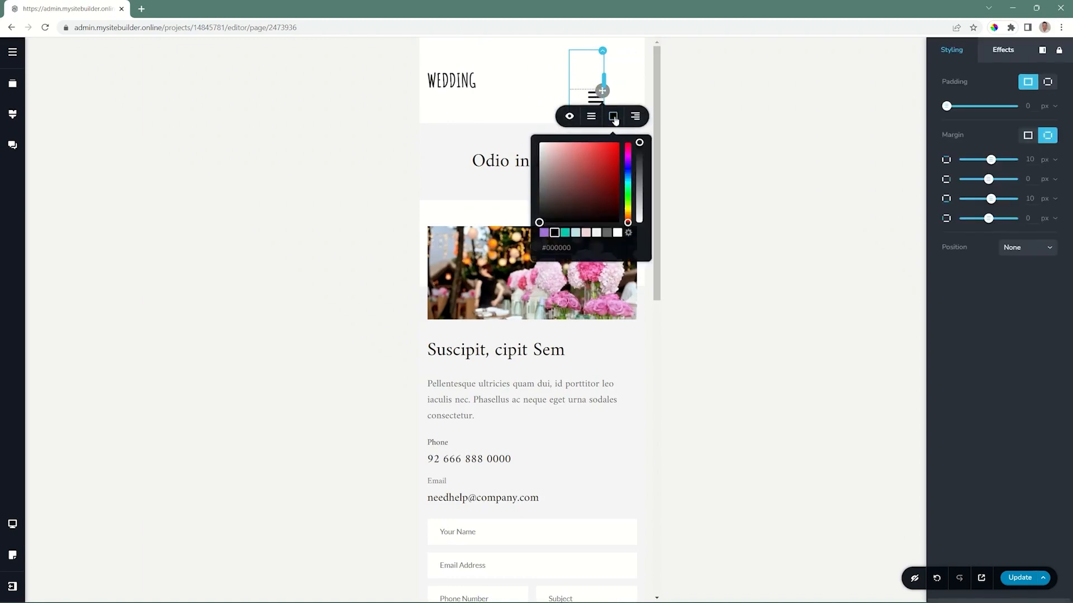
click(565, 232)
click(594, 100)
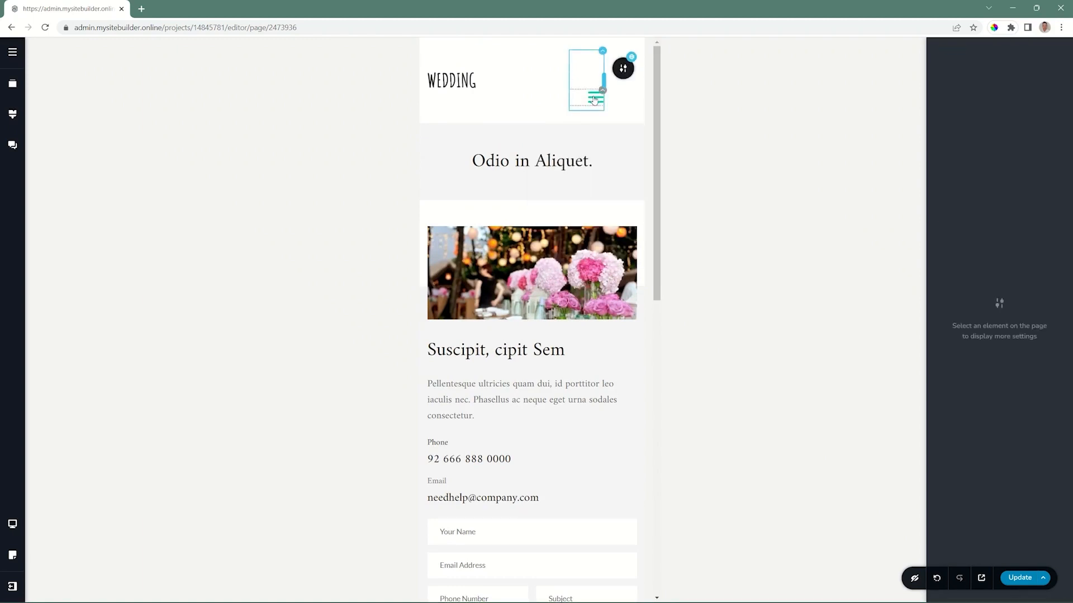
click(601, 52)
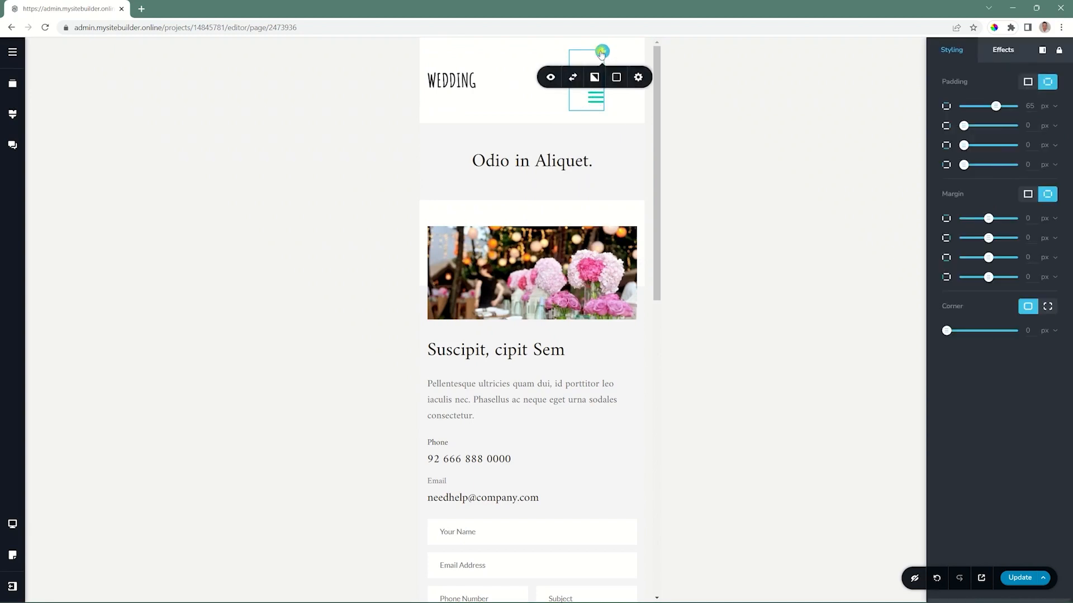
drag(995, 106, 963, 106)
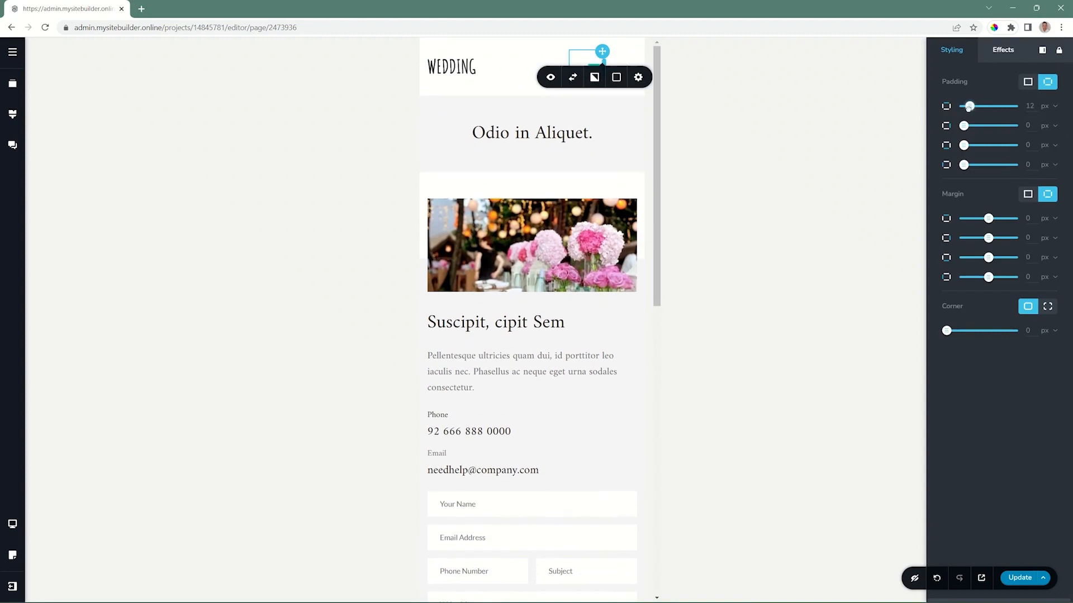
Set the font size of the menu items in the mobile drawer to 18 px.
click(593, 62)
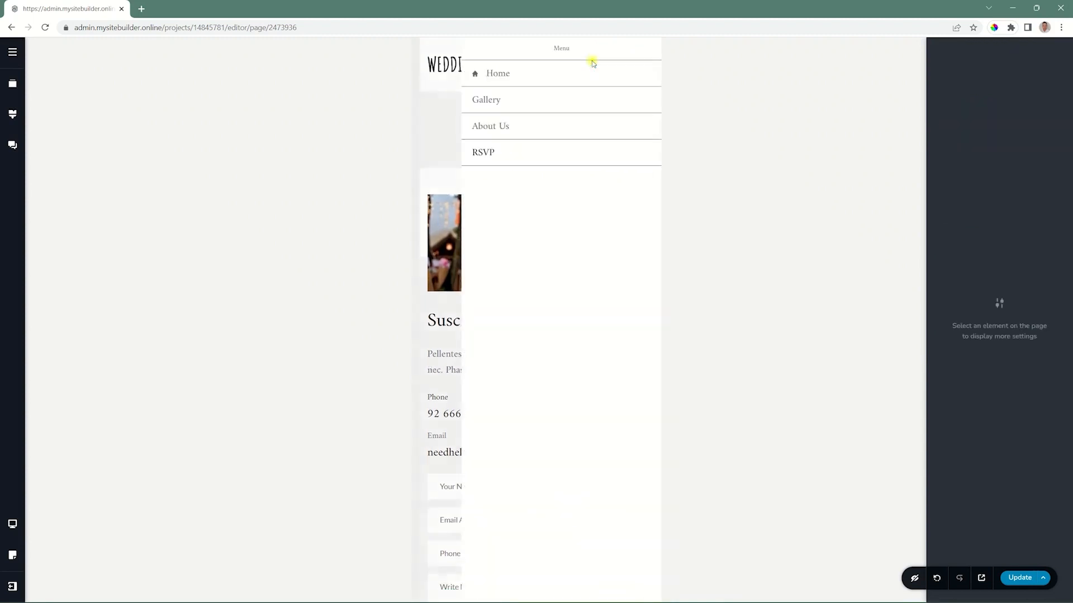
click(499, 75)
click(491, 99)
click(490, 138)
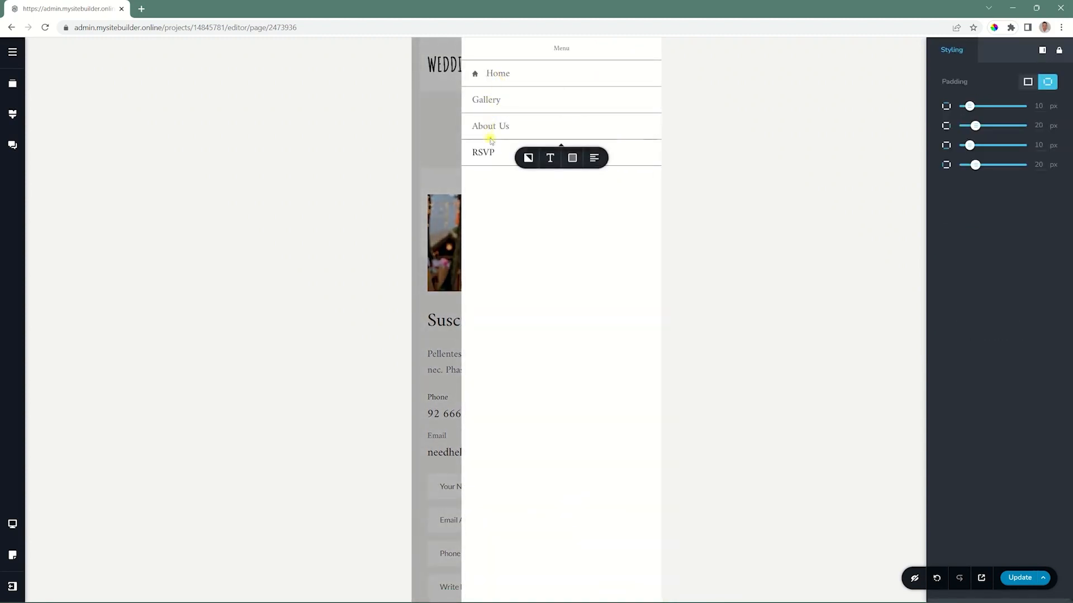
click(482, 152)
click(495, 75)
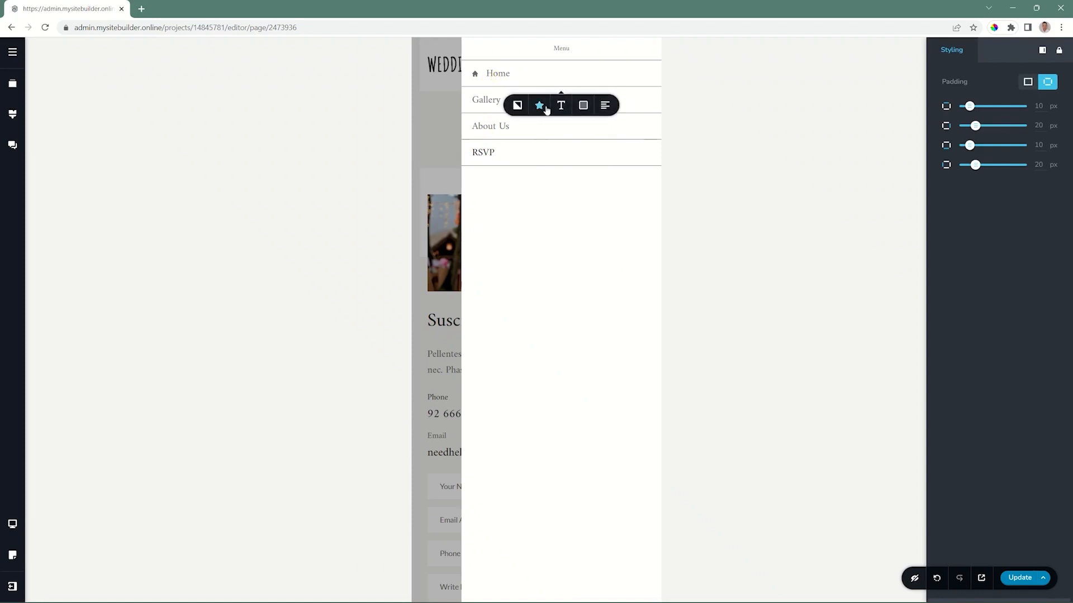
click(563, 109)
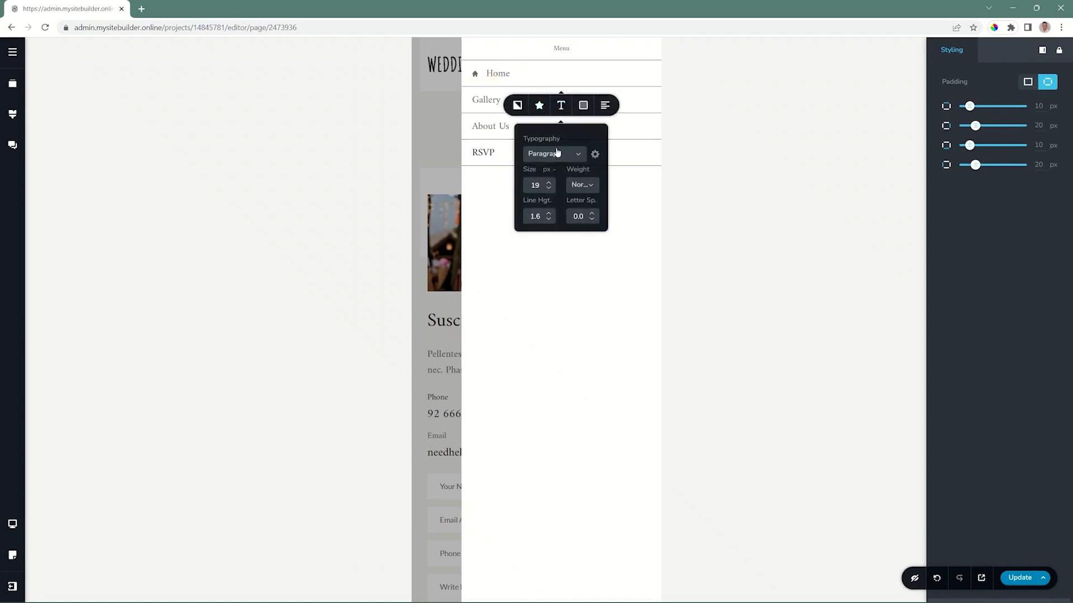
click(549, 188)
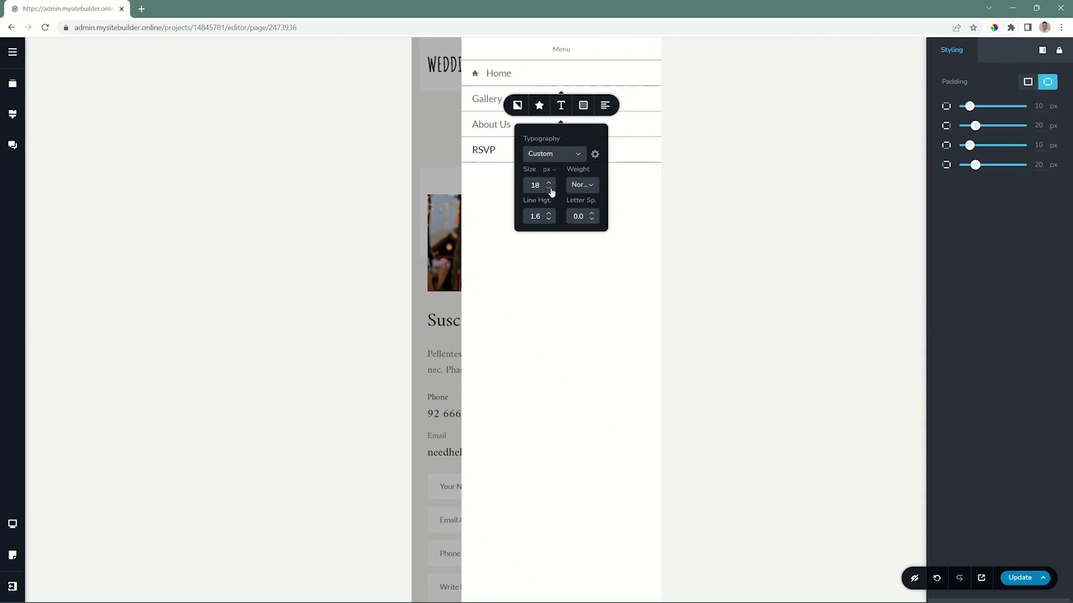
Set the mobile drawer's menu text color to teal #05CAB6 and its background to black #000000.
click(583, 105)
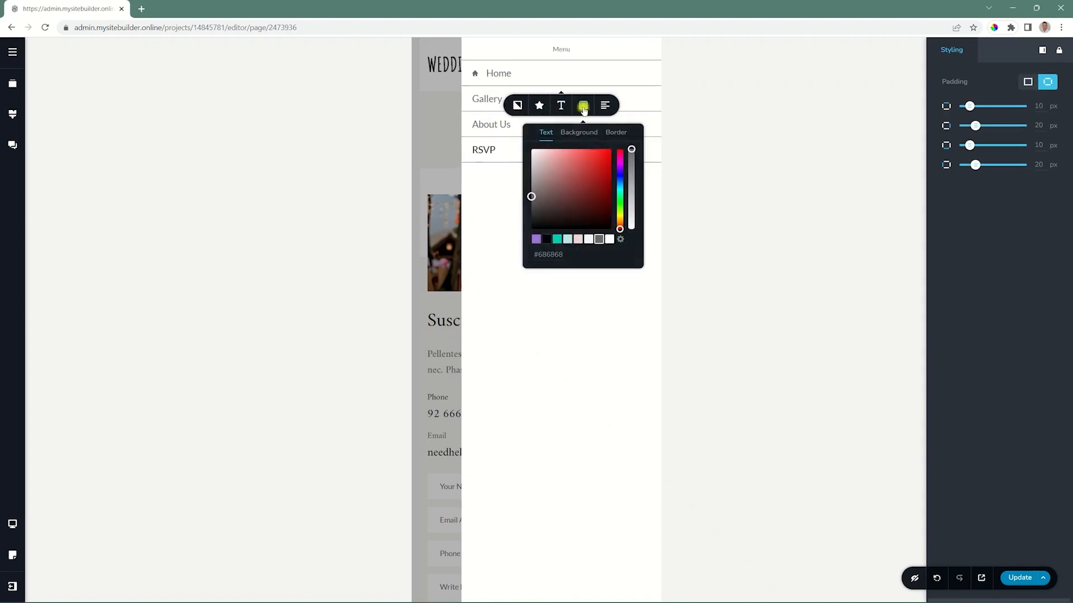
click(556, 239)
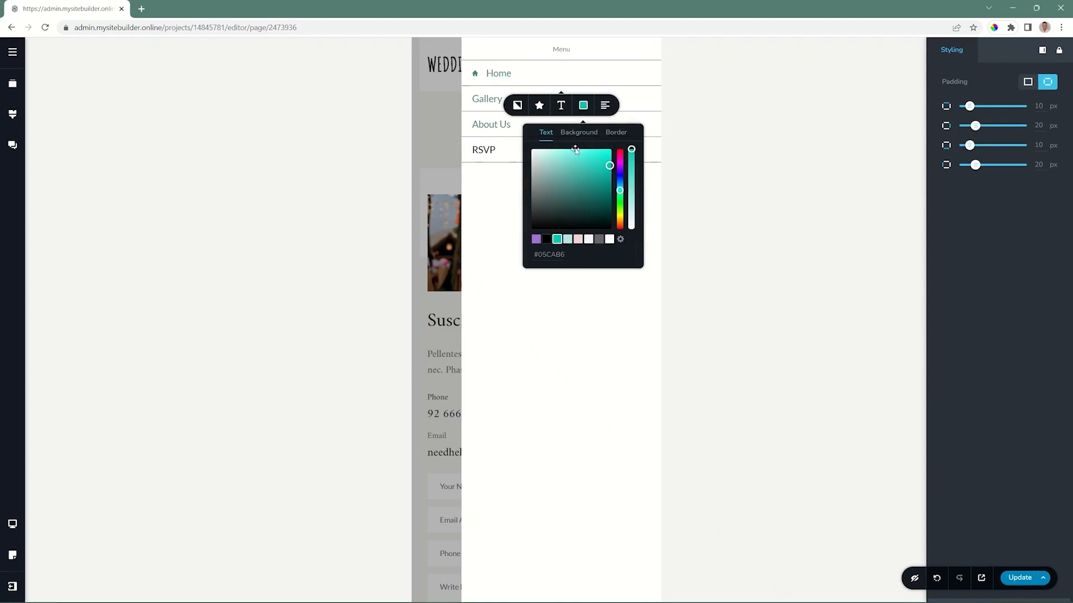
click(579, 132)
click(546, 239)
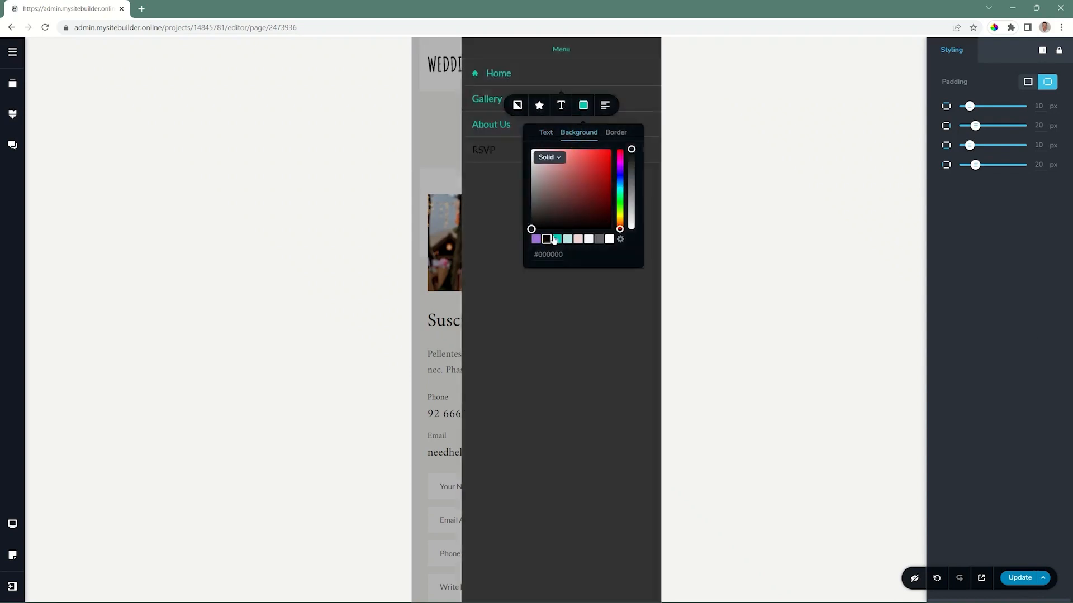
Give the drawer menu items a pale pink border color and set the drawer's background to pink #F5D4D1.
click(616, 133)
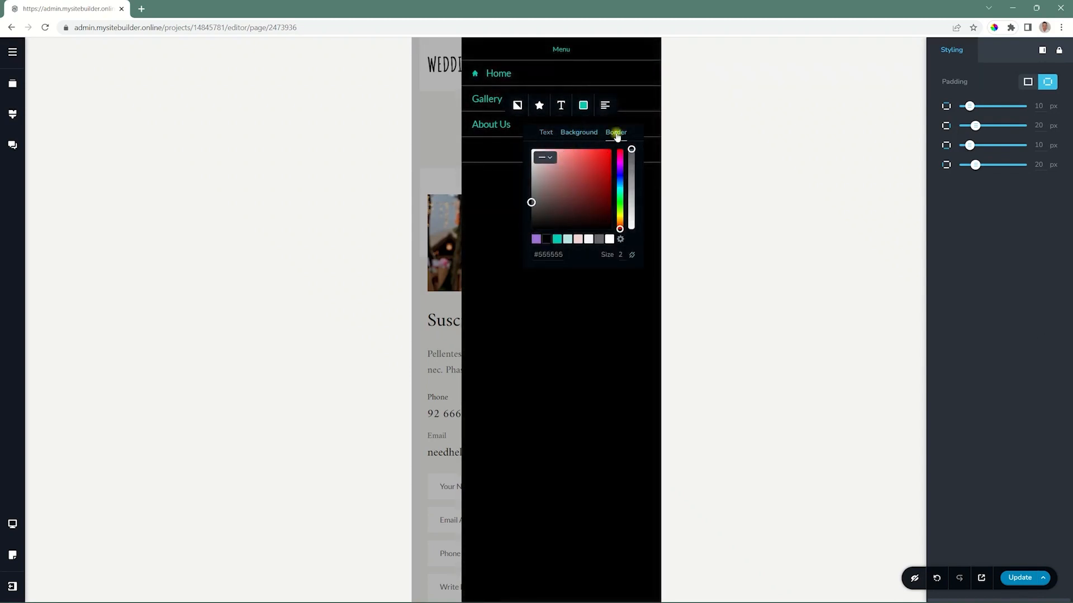
click(608, 240)
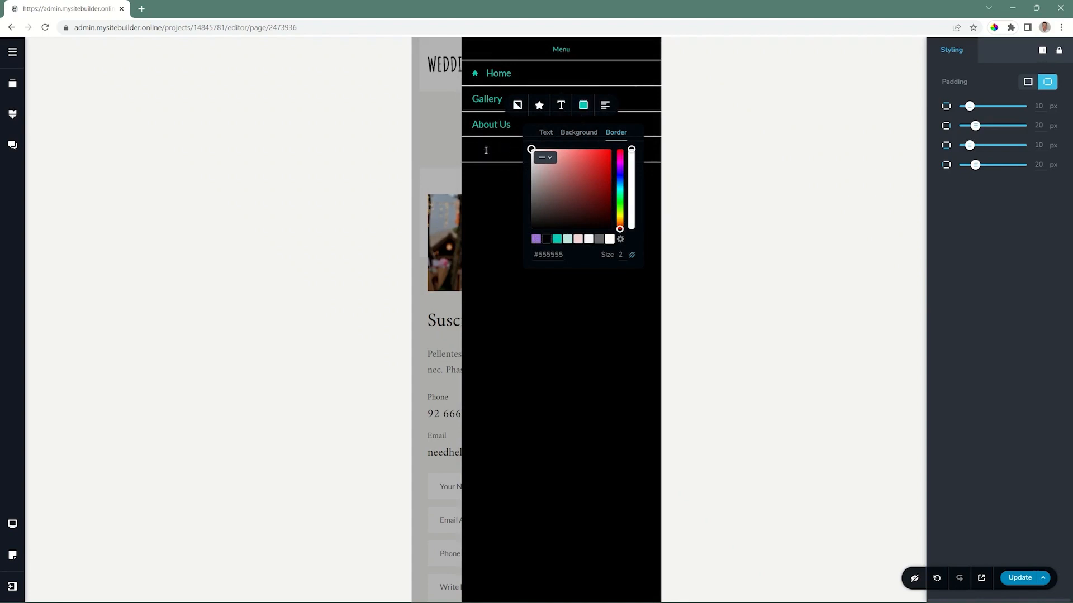
click(577, 239)
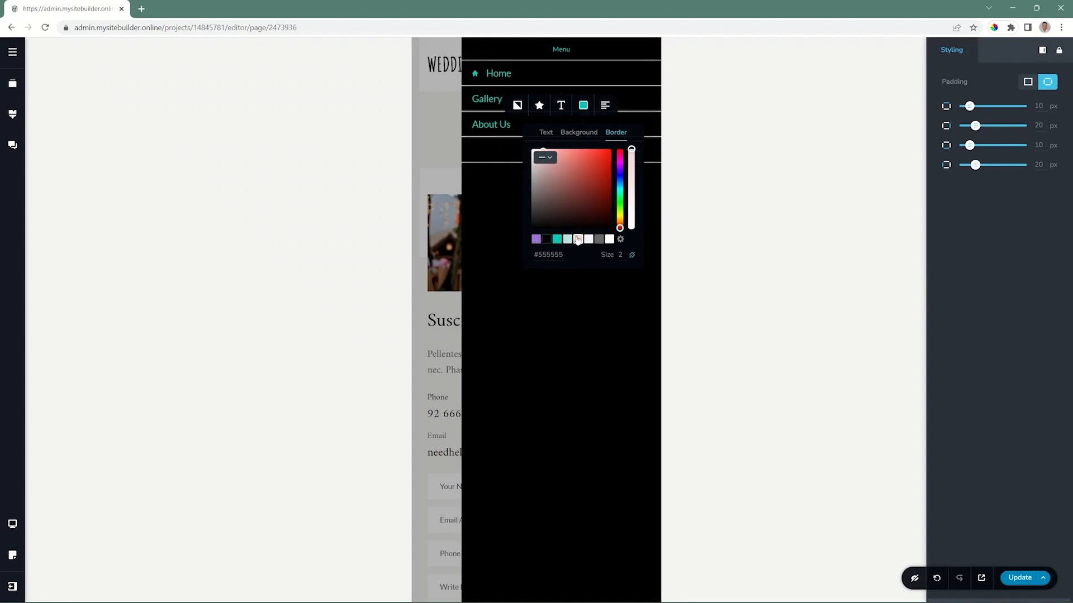
click(579, 132)
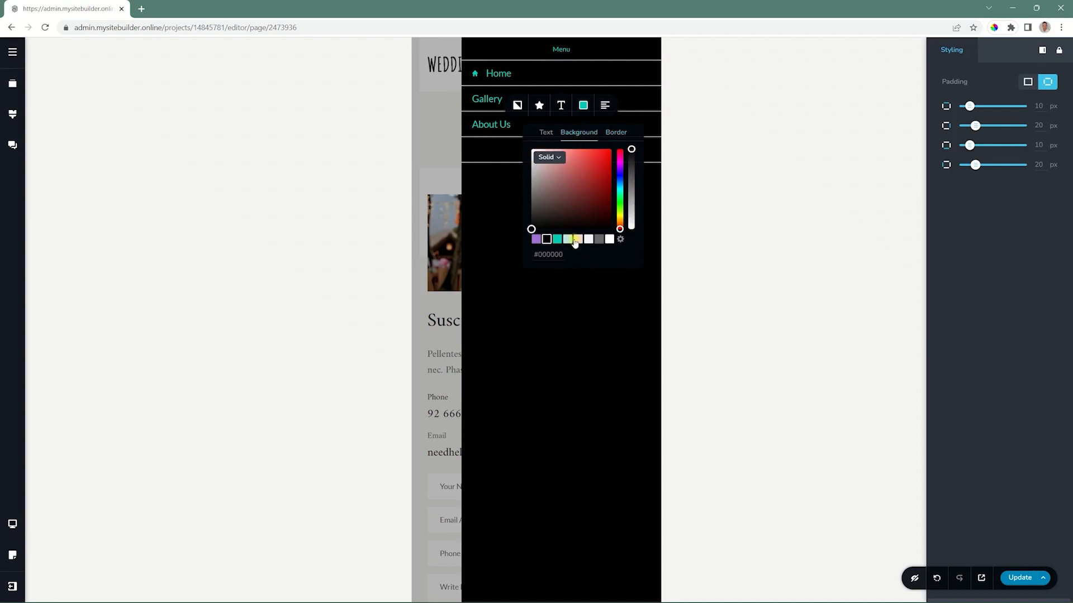
click(578, 239)
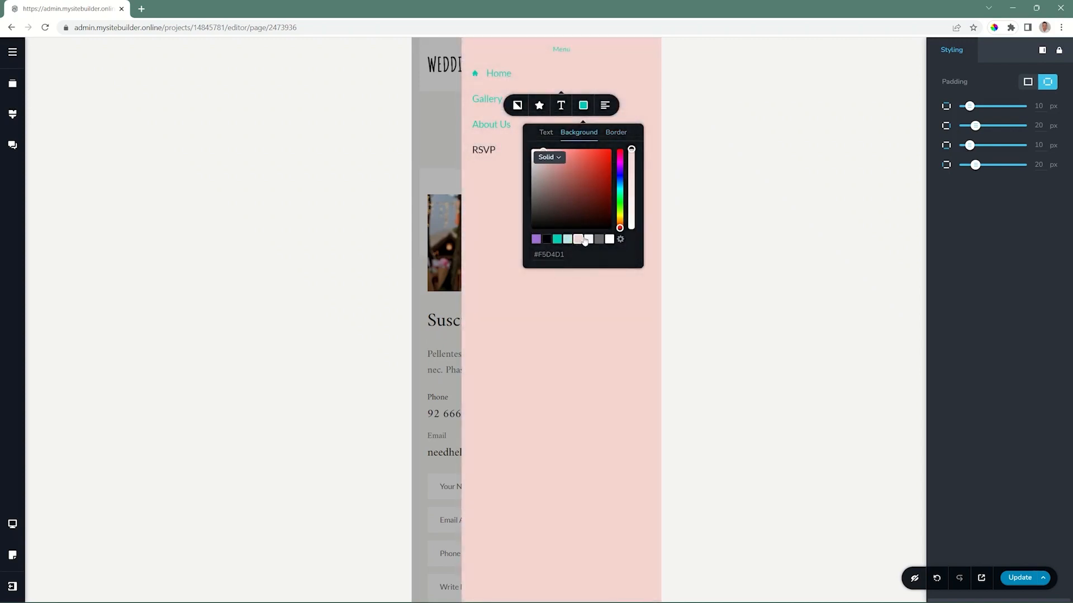
Try right alignment for the drawer menu items and return them to left alignment.
click(606, 105)
click(605, 105)
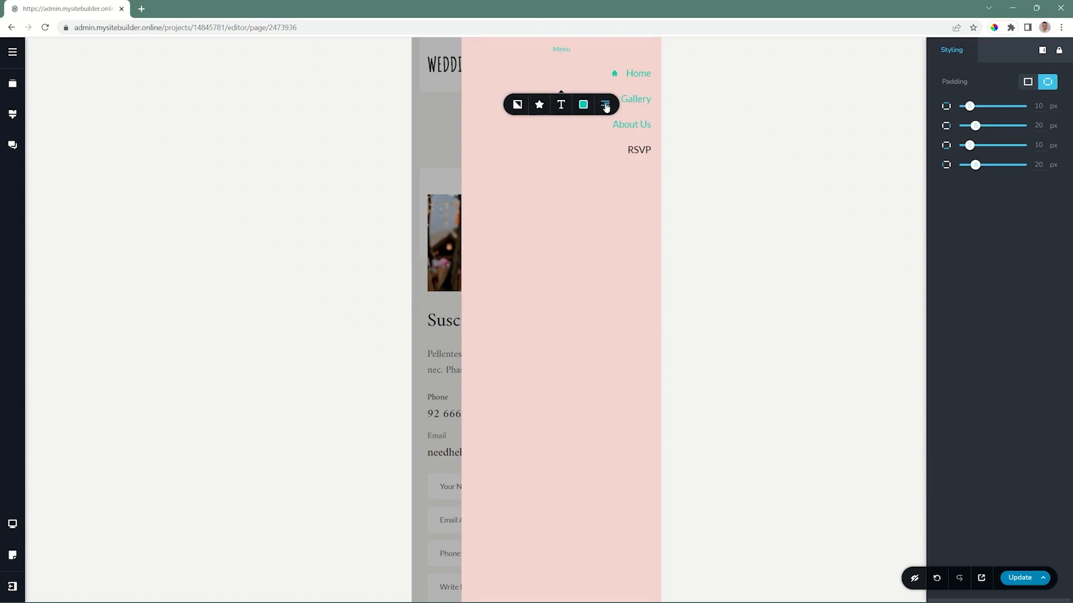
click(605, 105)
Open the icon position, size and spacing settings for the drawer menu items.
click(537, 106)
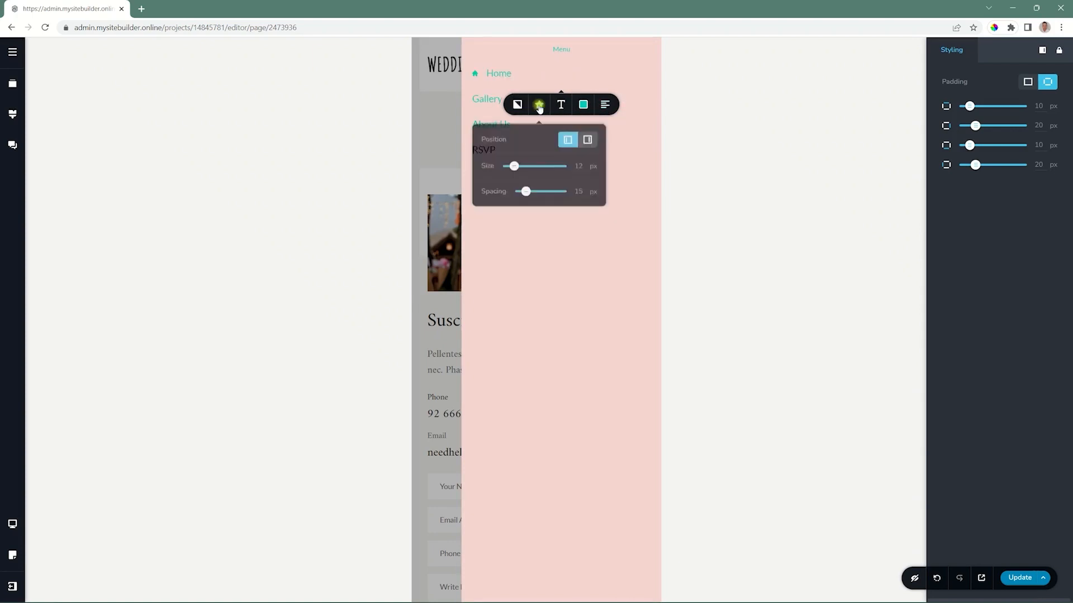